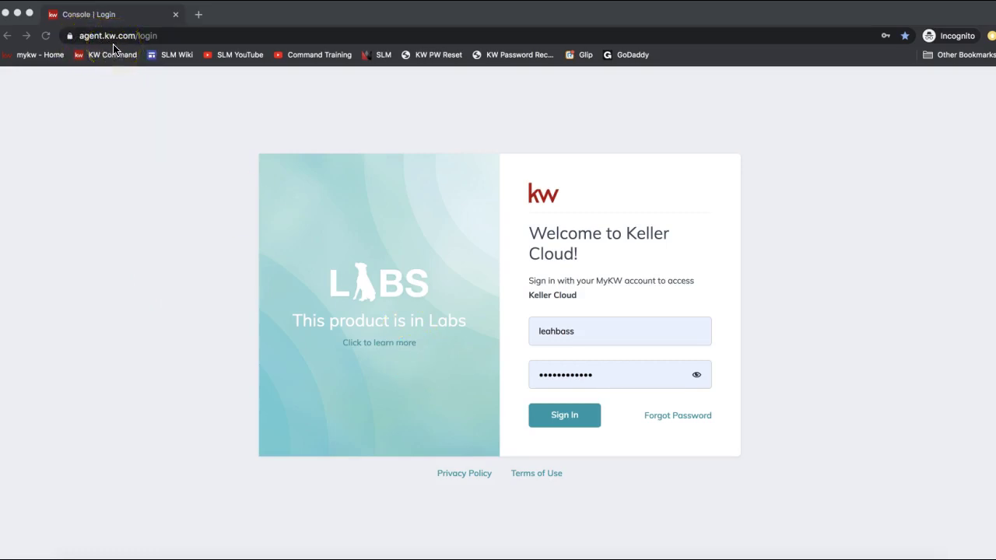
# - Sign in to Keller Cloud with the pre-filled username and password, skipping Chrome's password suggestions
pyautogui.click(558, 336)
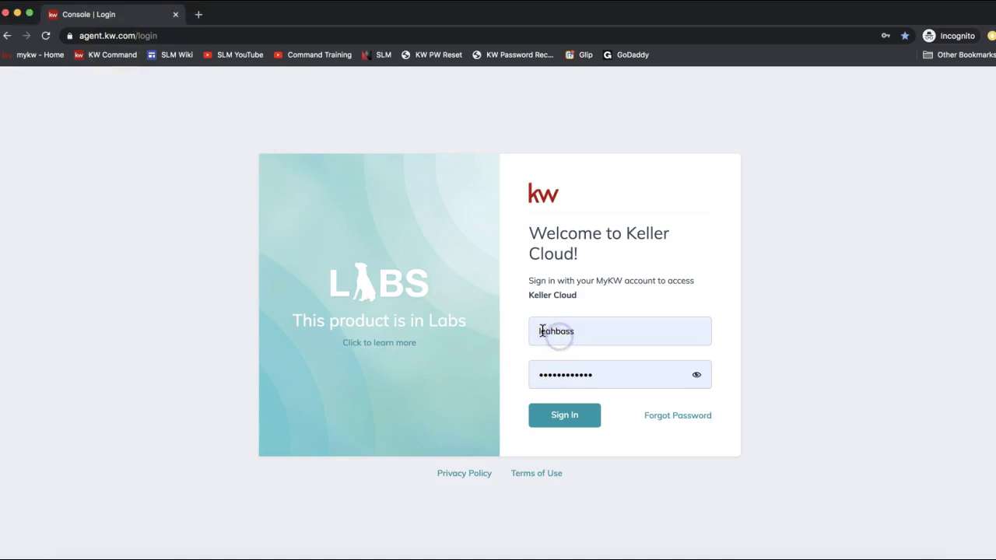
pyautogui.click(139, 350)
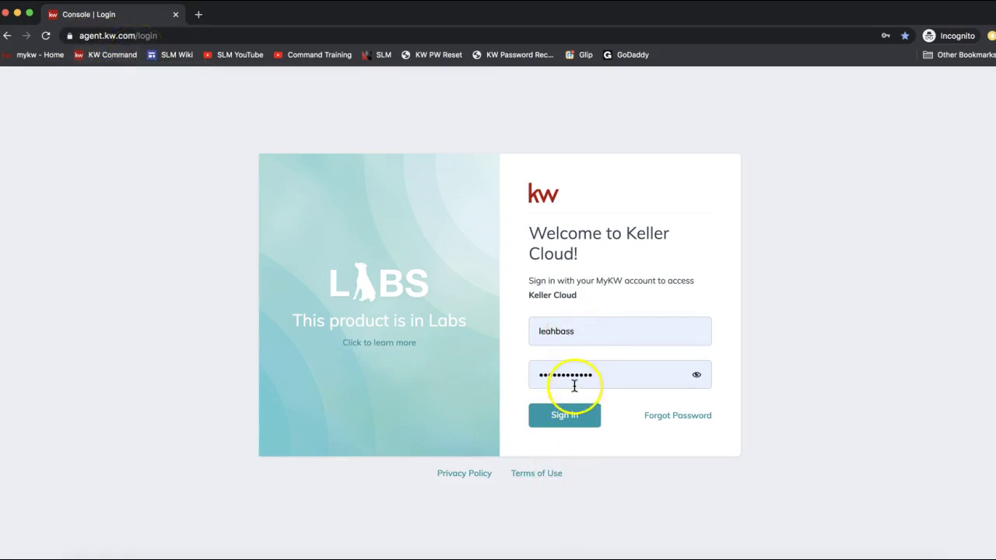
pyautogui.click(576, 417)
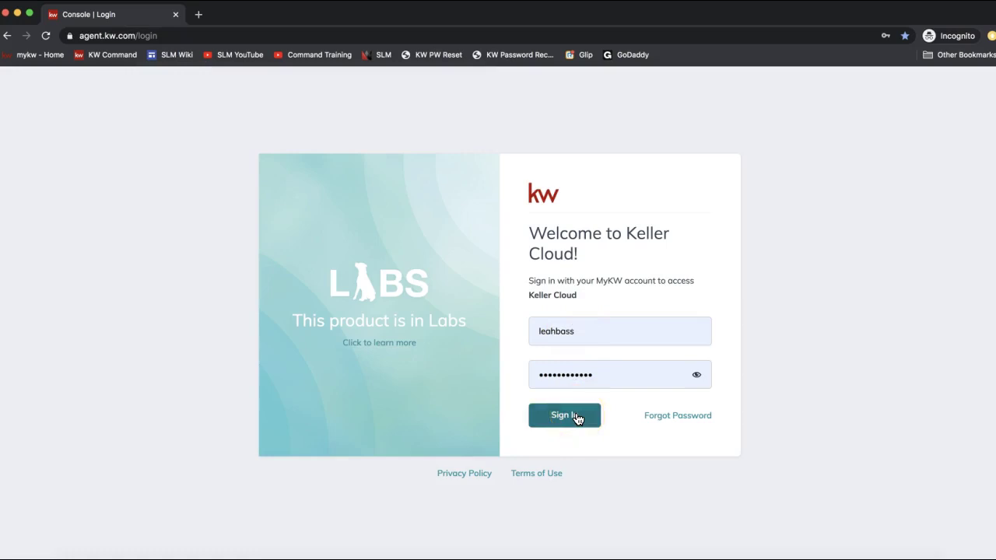
pyautogui.click(552, 417)
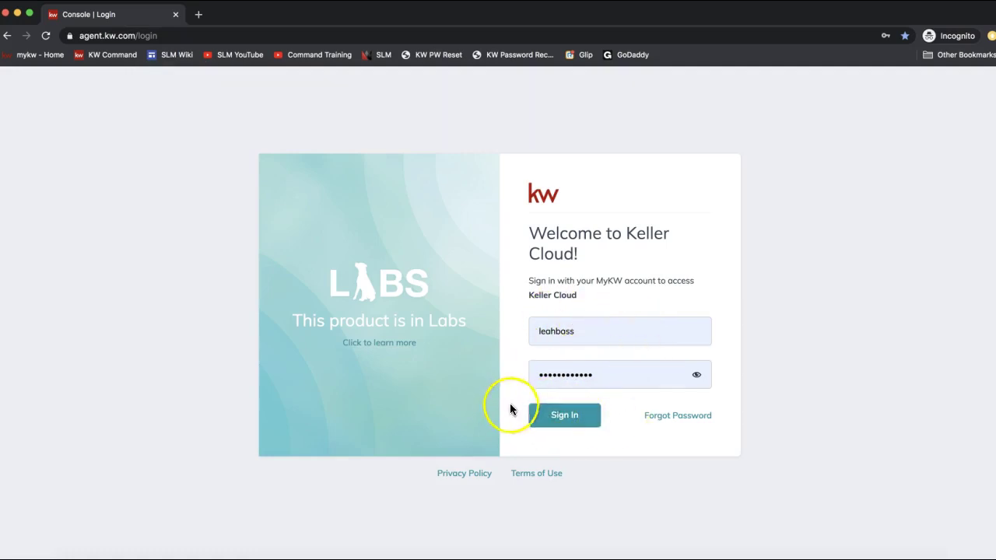
pyautogui.click(551, 416)
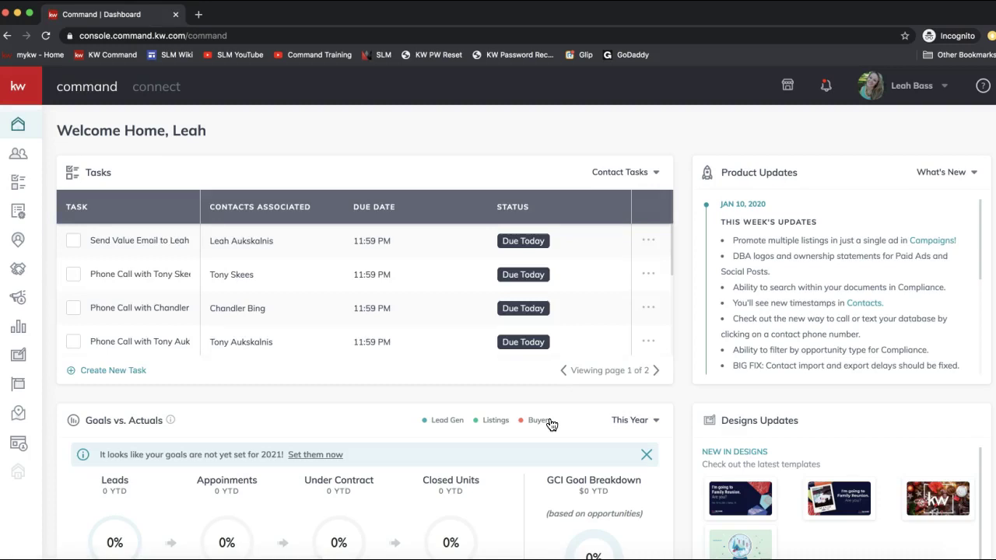
# - Open Settings from the profile name menu in the header
pyautogui.click(907, 94)
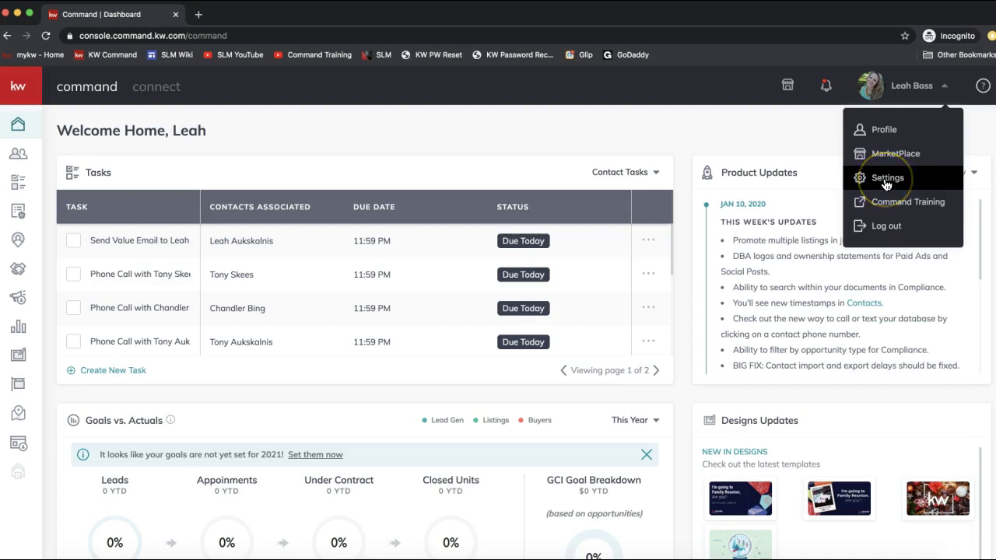
pyautogui.click(886, 178)
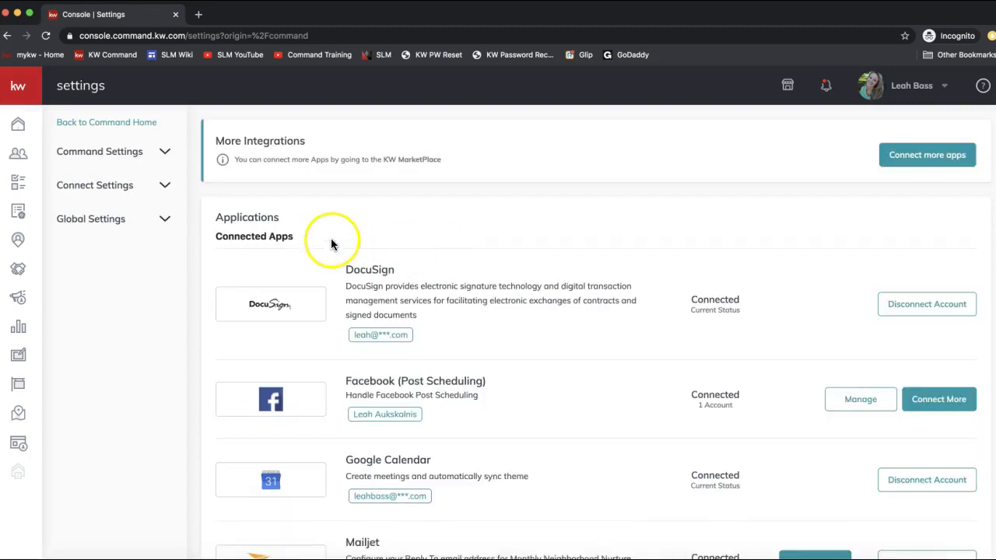
pyautogui.moveTo(294, 236); pyautogui.dragTo(212, 236)
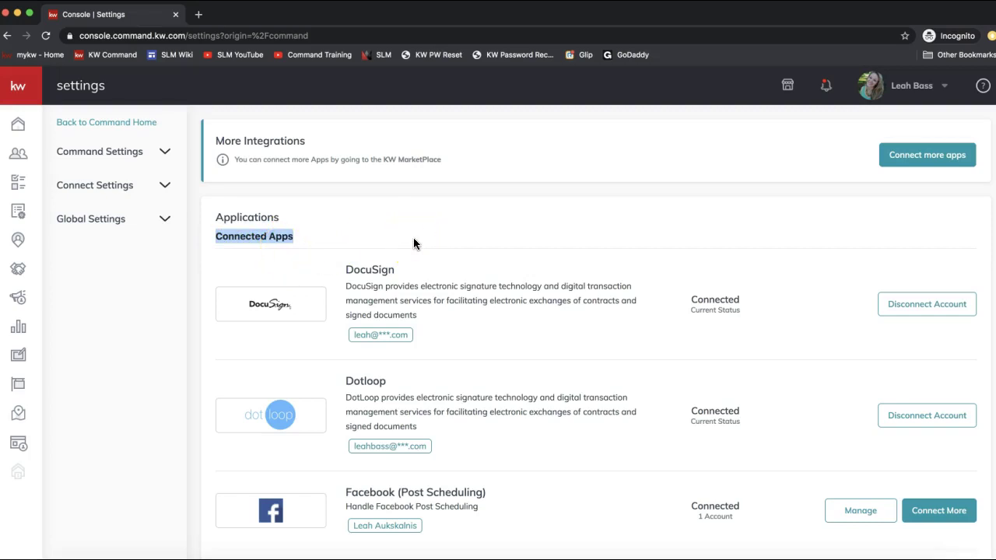
pyautogui.moveTo(345, 270); pyautogui.dragTo(413, 269)
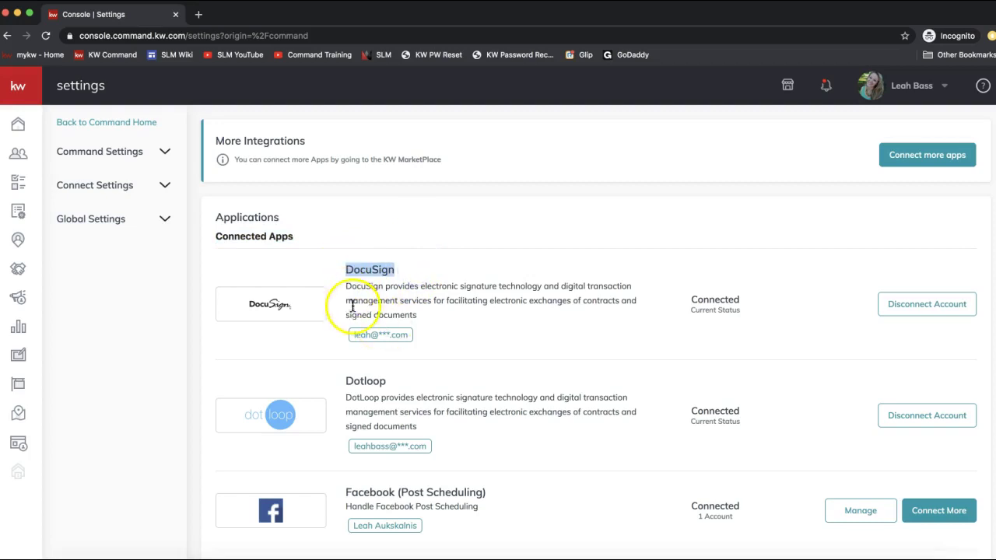
pyautogui.scroll(-1, 380, 377)
pyautogui.moveTo(212, 186); pyautogui.dragTo(298, 193)
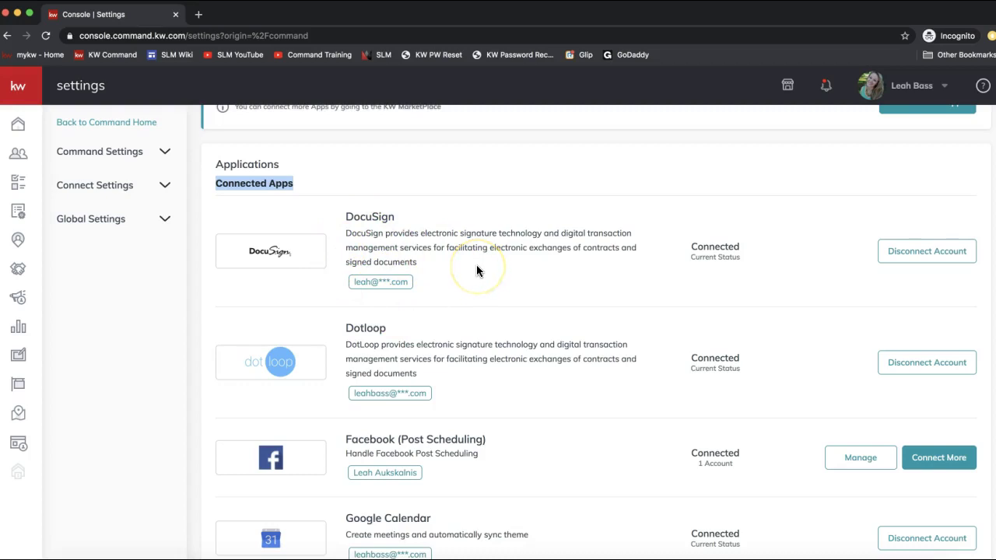
pyautogui.scroll(-8, 482, 330)
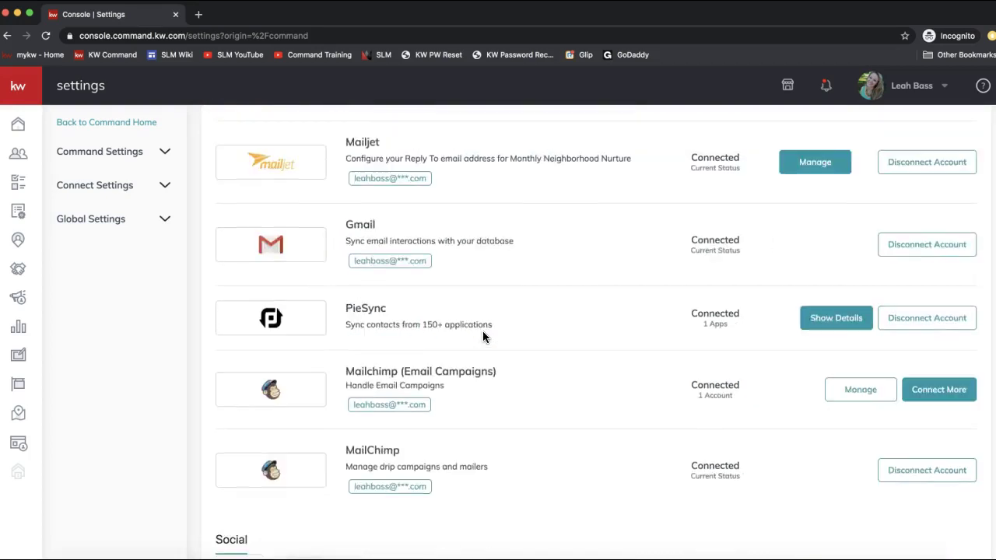
pyautogui.scroll(-5, 482, 333)
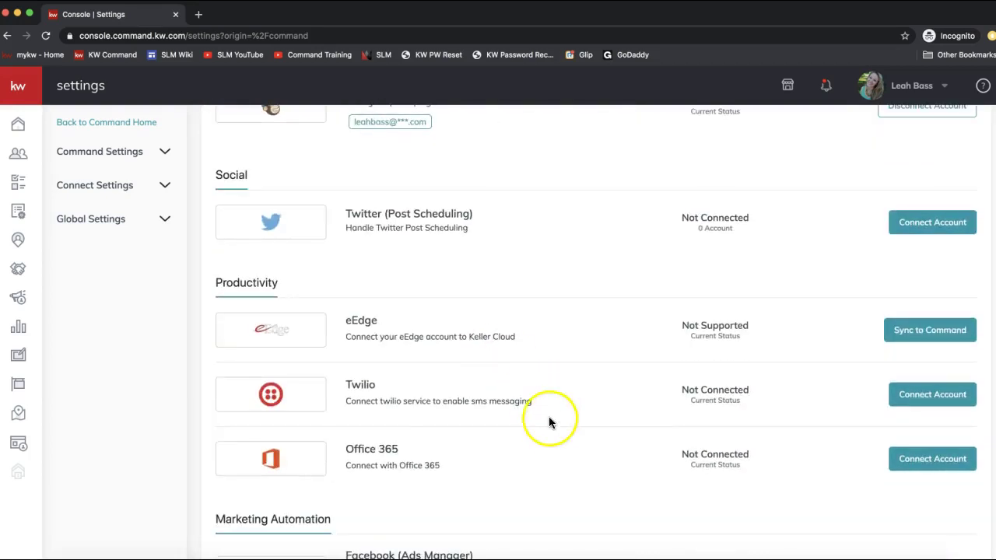
pyautogui.scroll(-3, 551, 426)
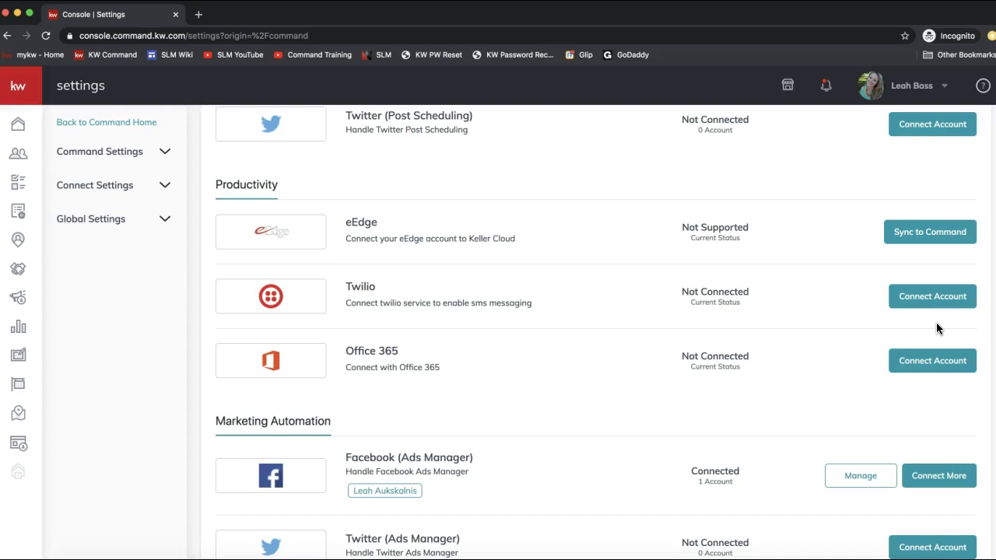
pyautogui.scroll(15, 736, 306)
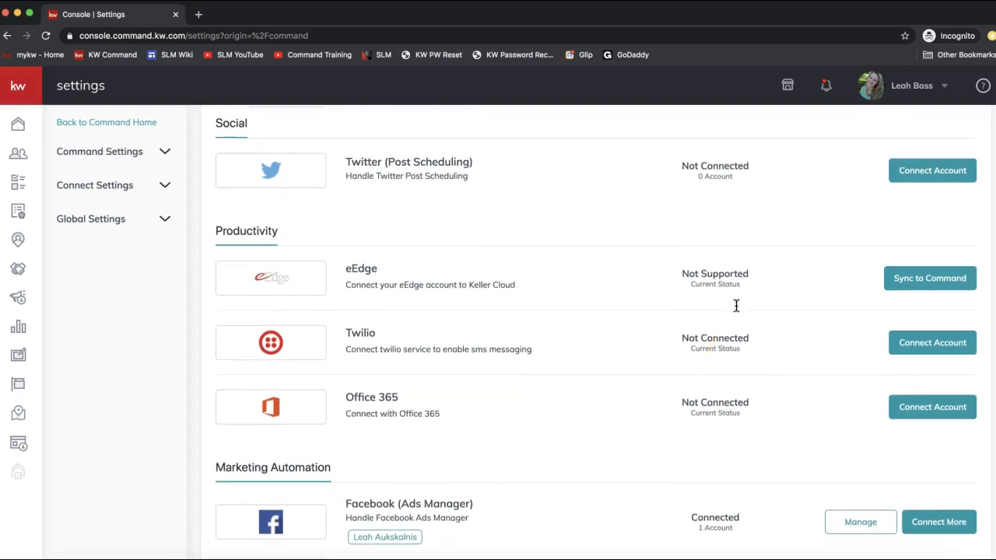
pyautogui.scroll(1, 736, 306)
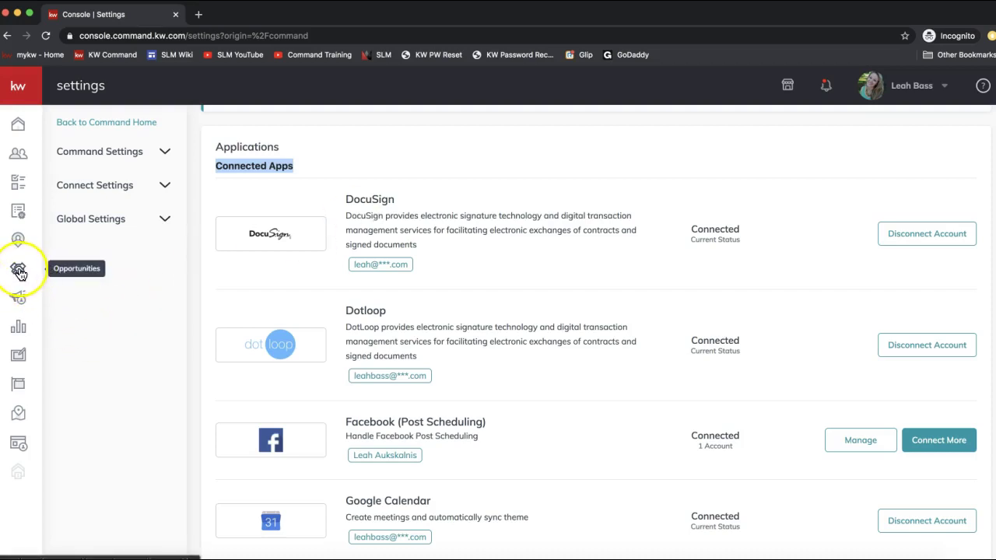
# - Open the Opportunities overview from the sidebar to view the Listings and Buyers pipelines
pyautogui.click(20, 277)
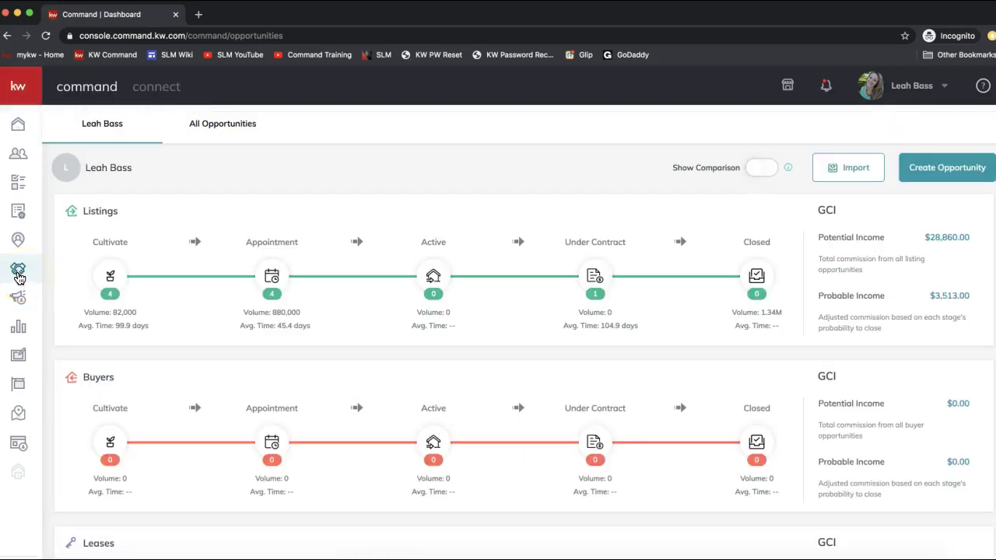
pyautogui.click(19, 276)
pyautogui.click(852, 173)
pyautogui.click(845, 176)
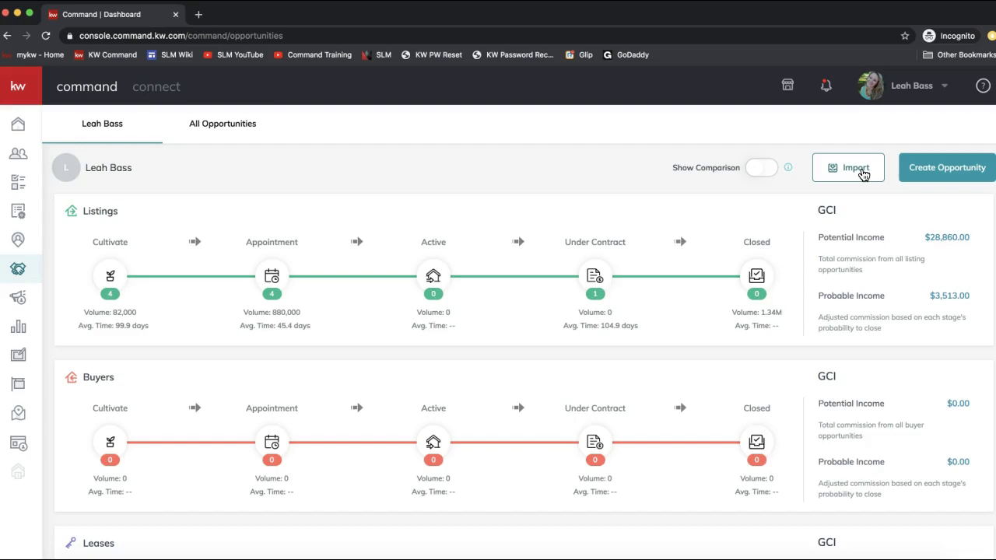
# - Go to the Contacts list of 1427 contacts from the left sidebar
pyautogui.click(846, 172)
pyautogui.click(594, 176)
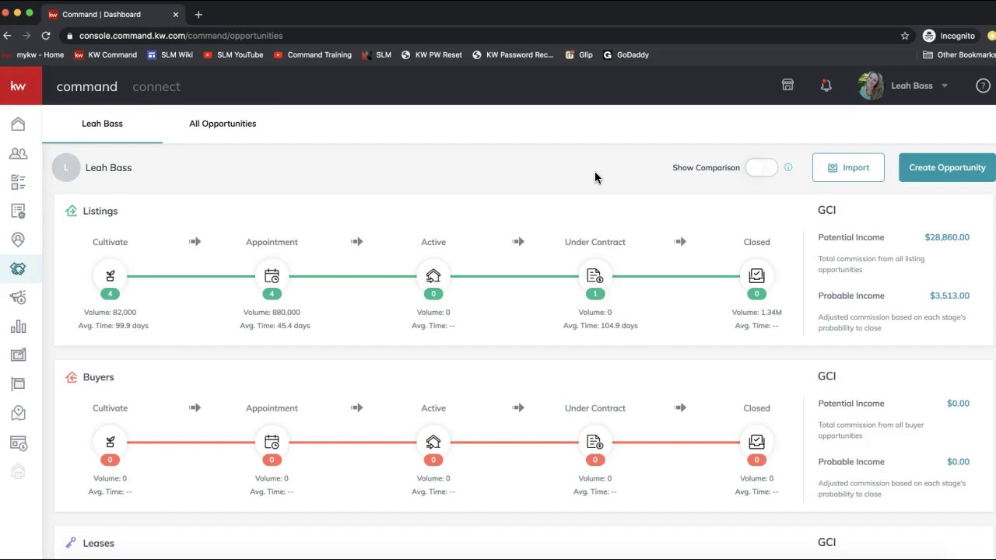
pyautogui.click(306, 91)
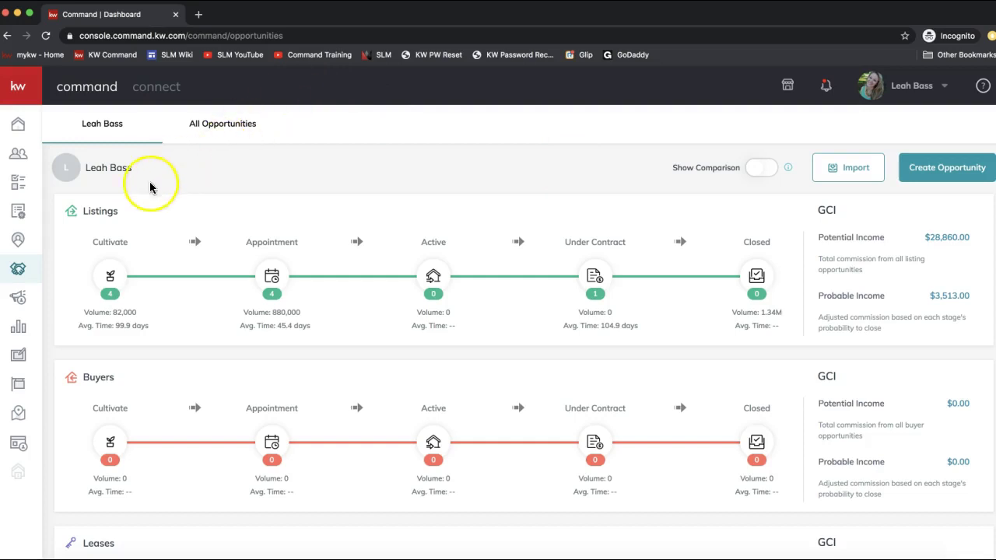
pyautogui.click(19, 156)
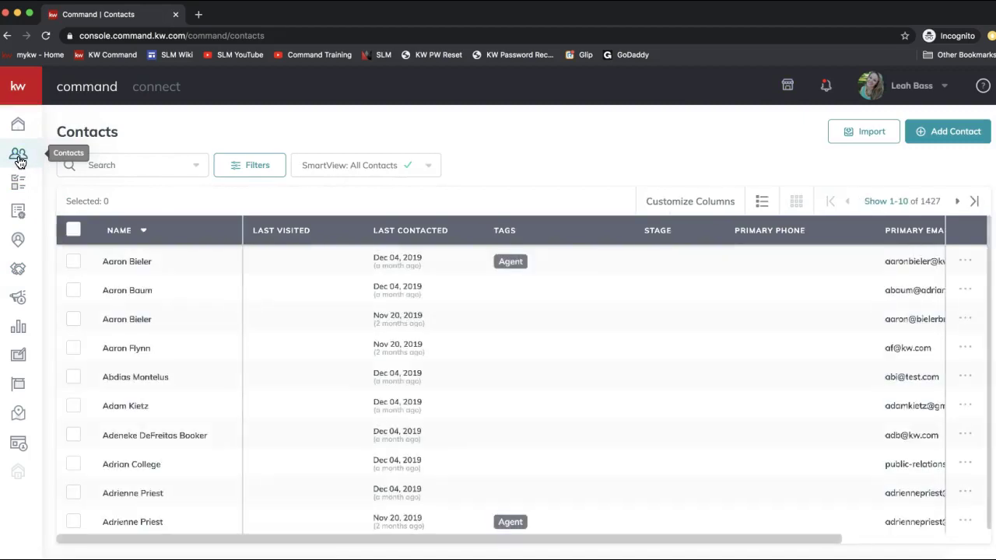
pyautogui.click(18, 159)
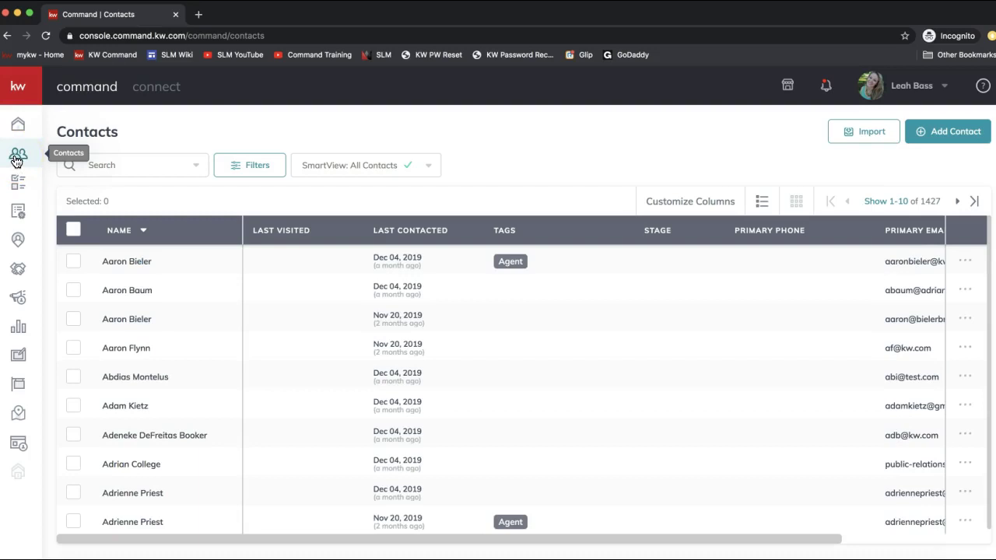
pyautogui.click(25, 161)
pyautogui.click(24, 161)
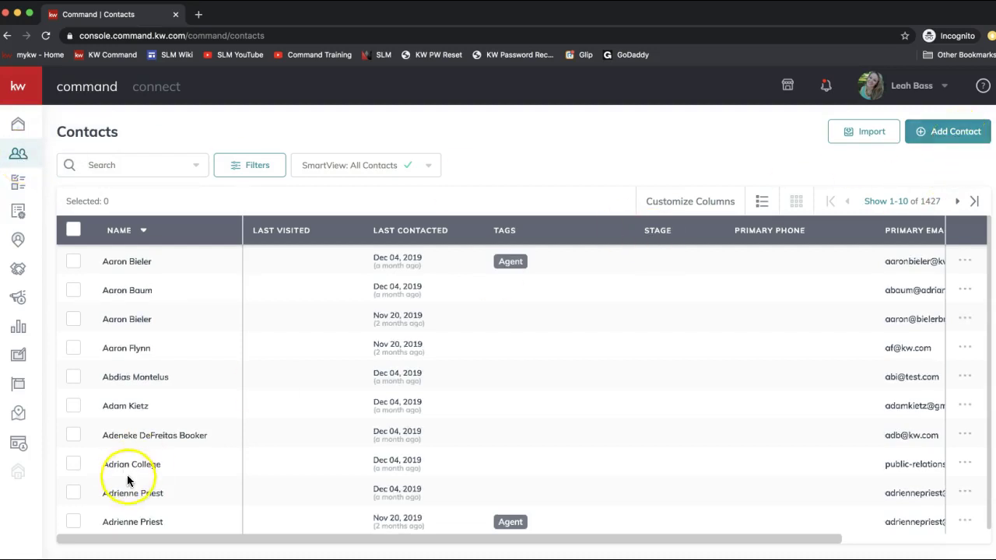
pyautogui.click(940, 134)
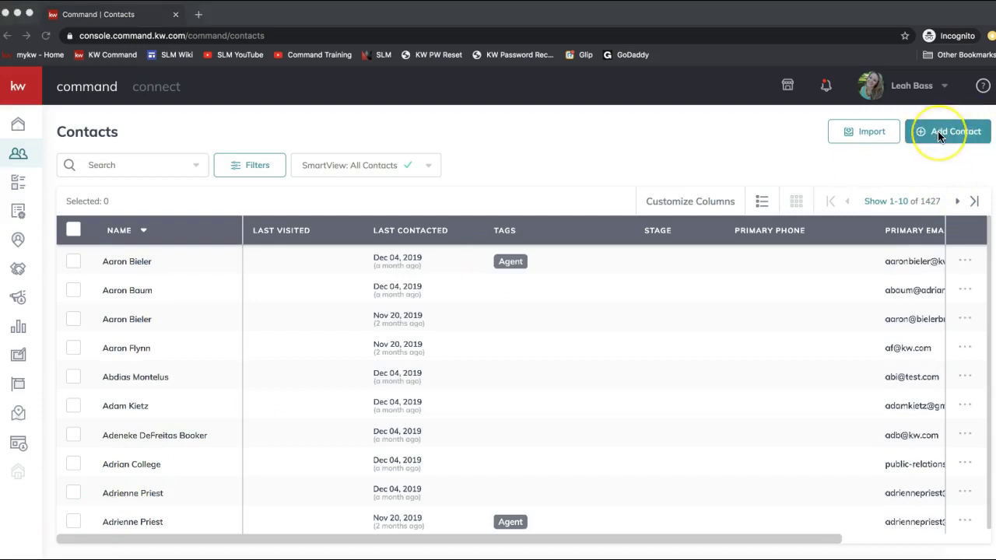
pyautogui.click(941, 137)
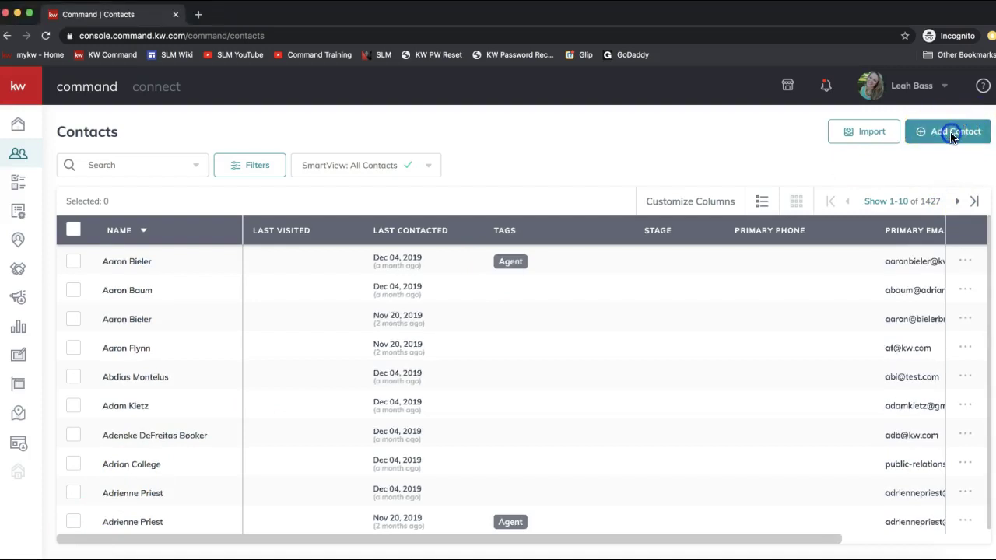
pyautogui.click(942, 138)
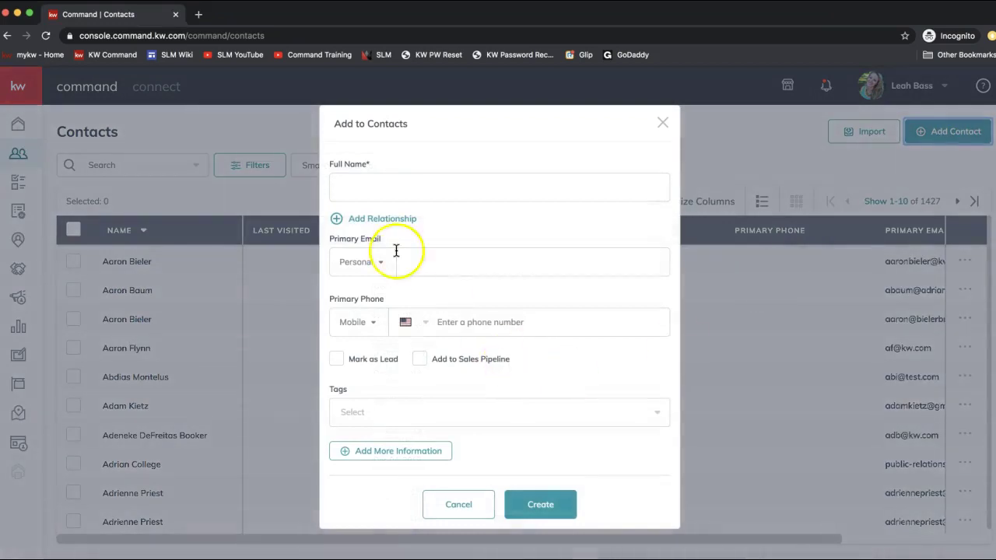
pyautogui.click(362, 187)
pyautogui.click(413, 261)
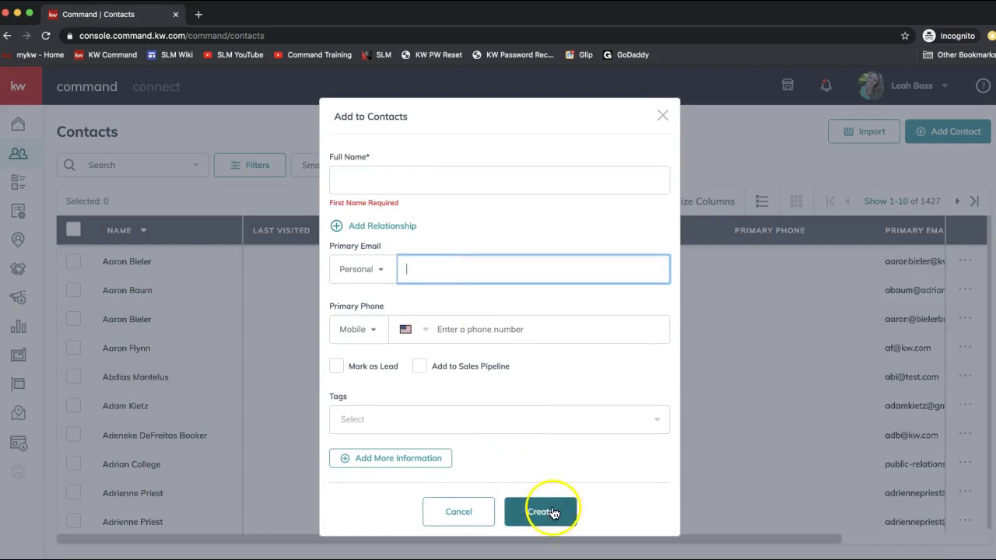
pyautogui.click(662, 118)
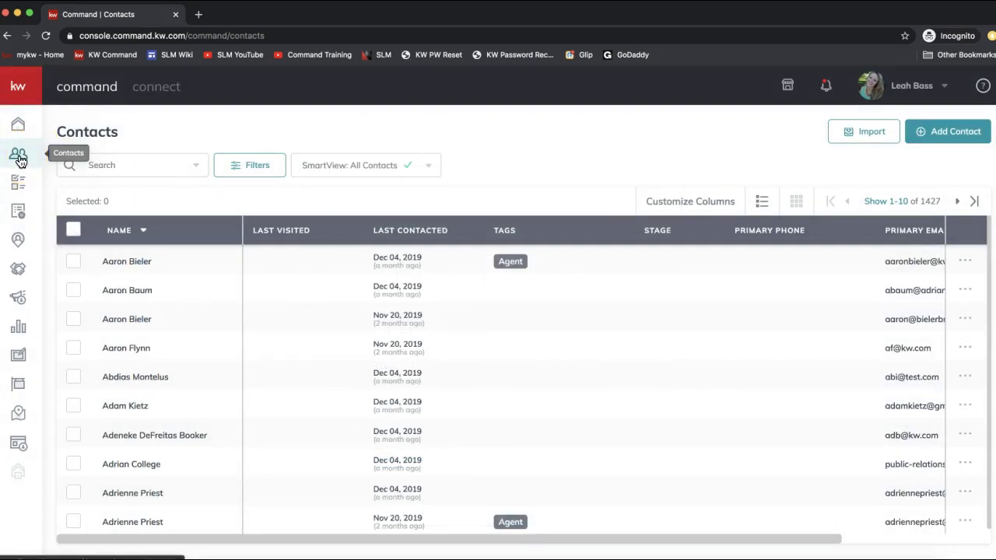
pyautogui.click(17, 272)
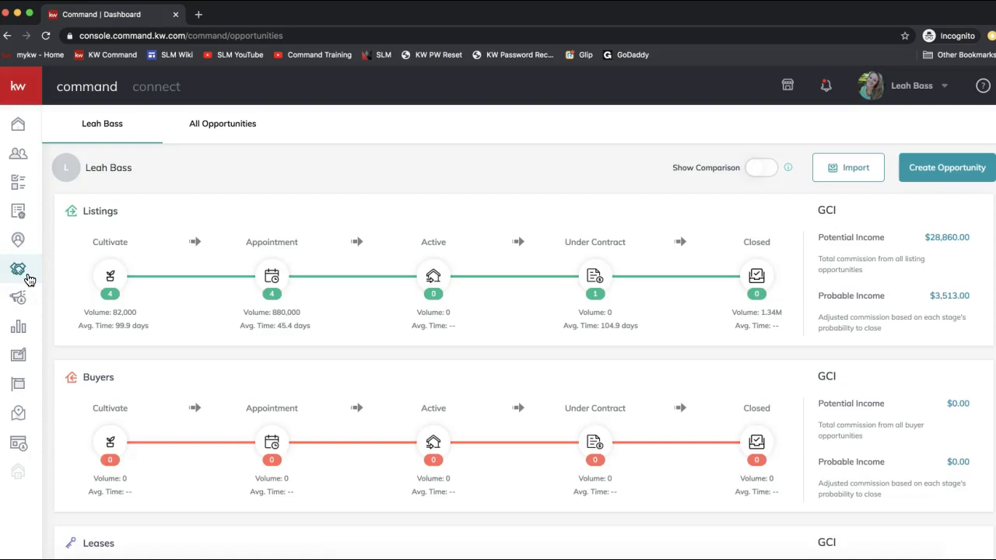
pyautogui.click(22, 274)
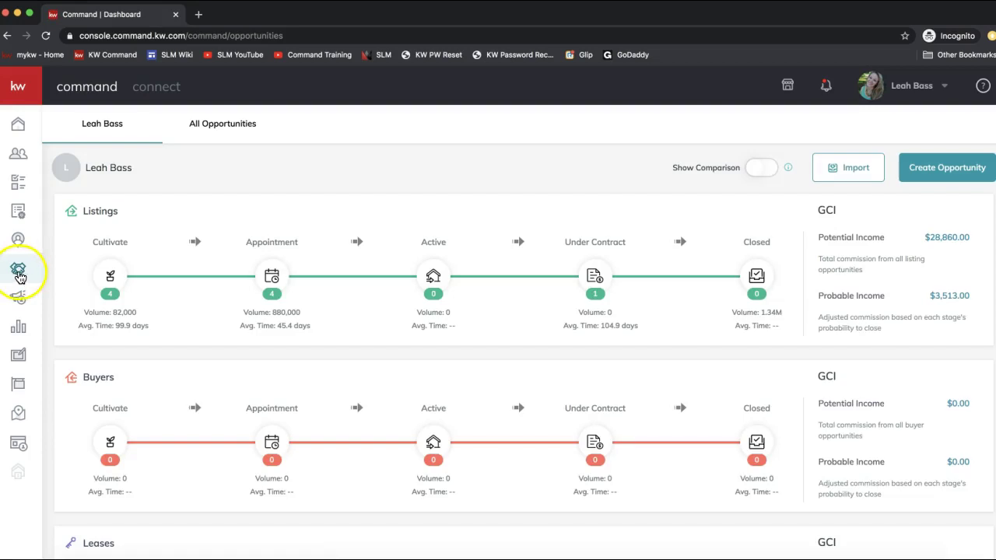
pyautogui.click(18, 89)
pyautogui.click(21, 272)
pyautogui.click(24, 87)
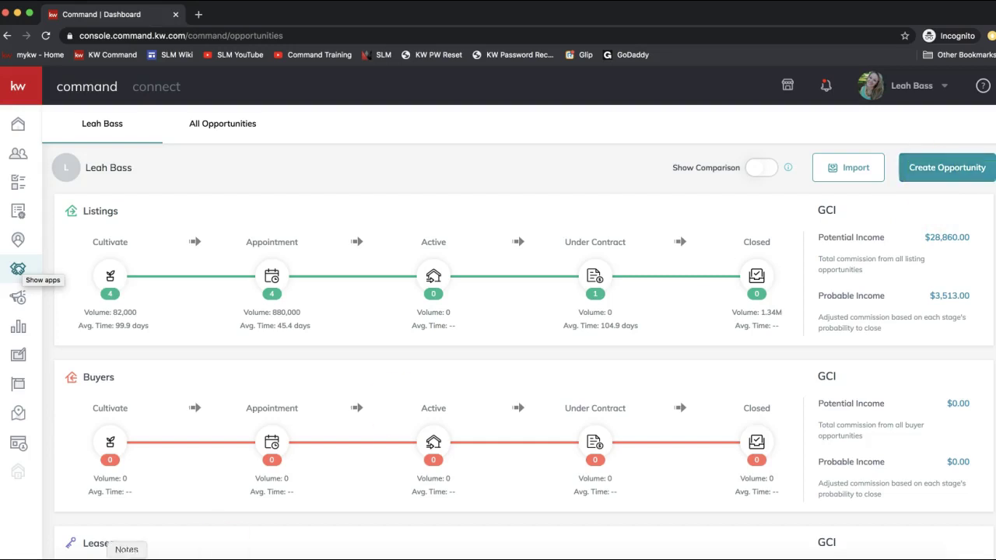
pyautogui.click(931, 177)
pyautogui.click(940, 171)
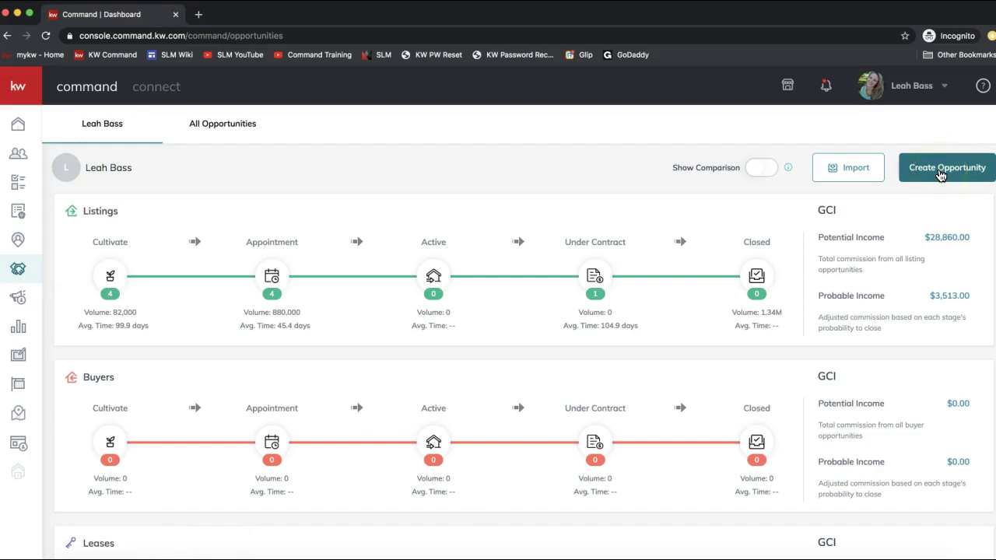
# - Start a new opportunity in Ballantyne Area with type Listing and the current owner
pyautogui.click(939, 173)
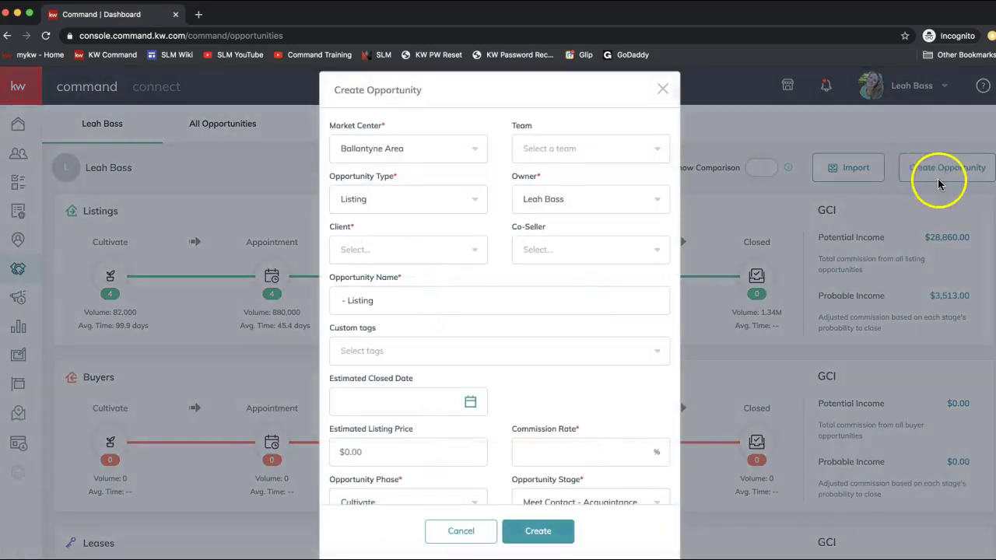
pyautogui.click(385, 133)
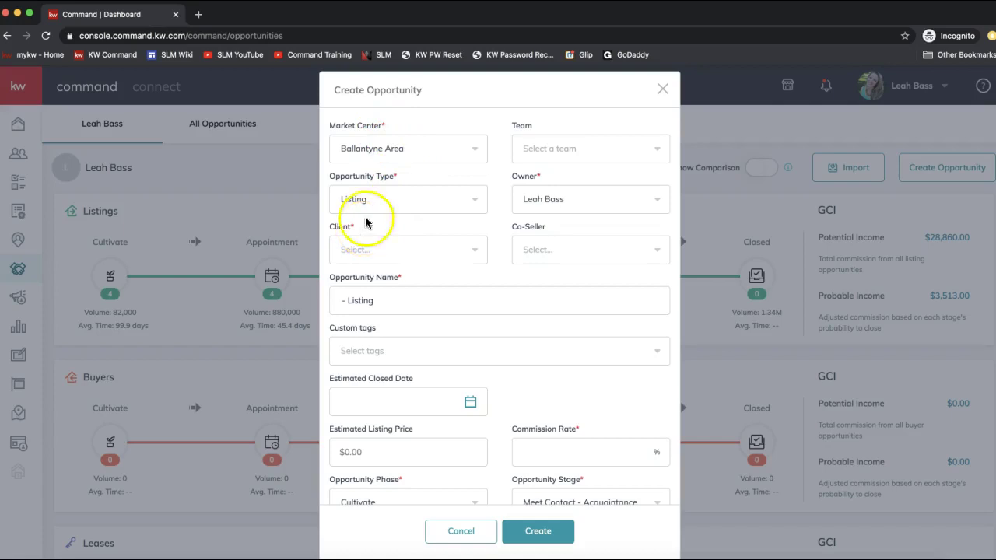
pyautogui.click(377, 150)
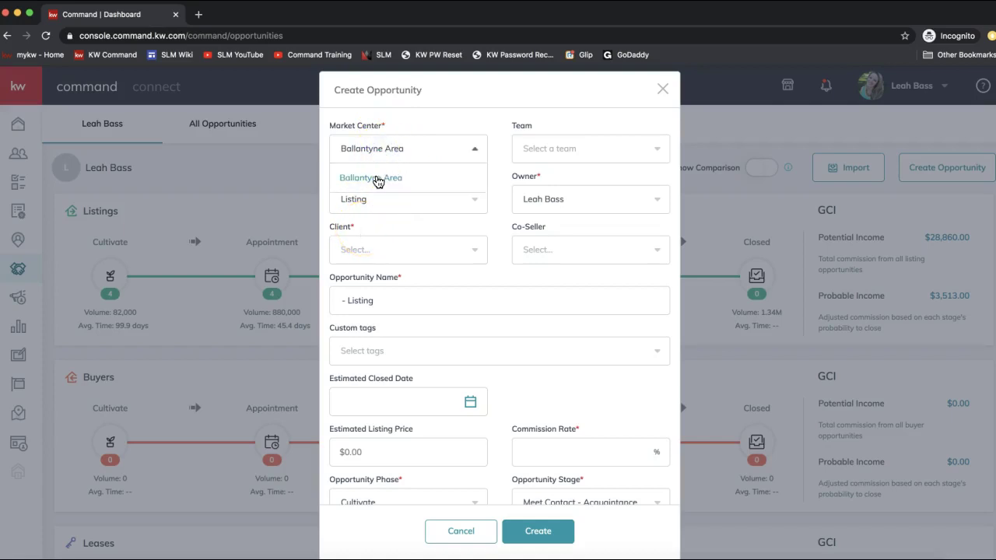
pyautogui.click(562, 151)
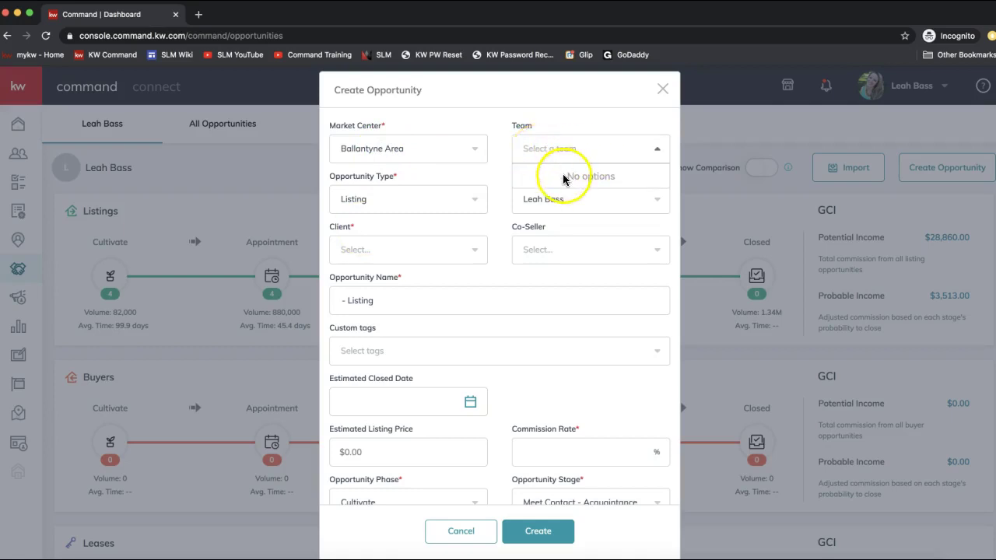
pyautogui.click(375, 201)
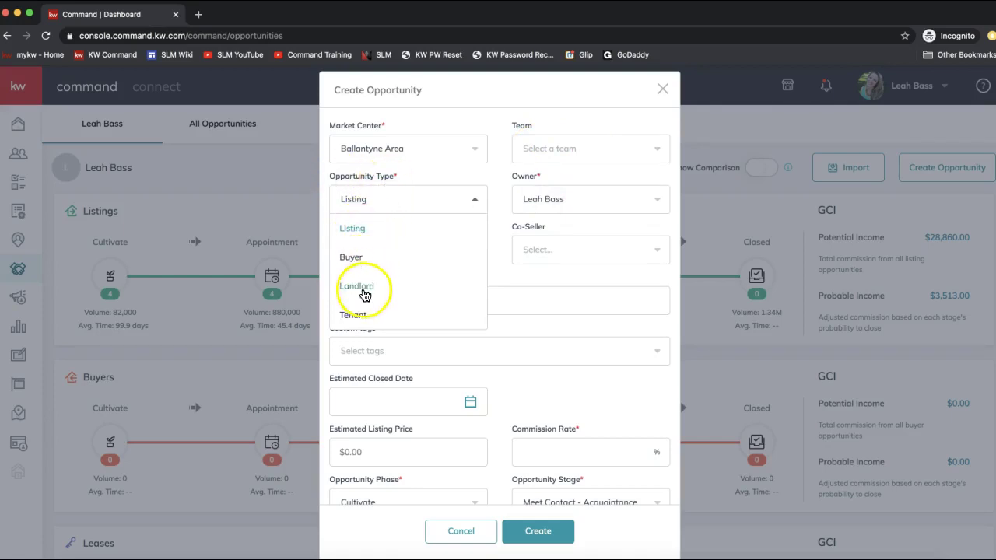
pyautogui.click(353, 232)
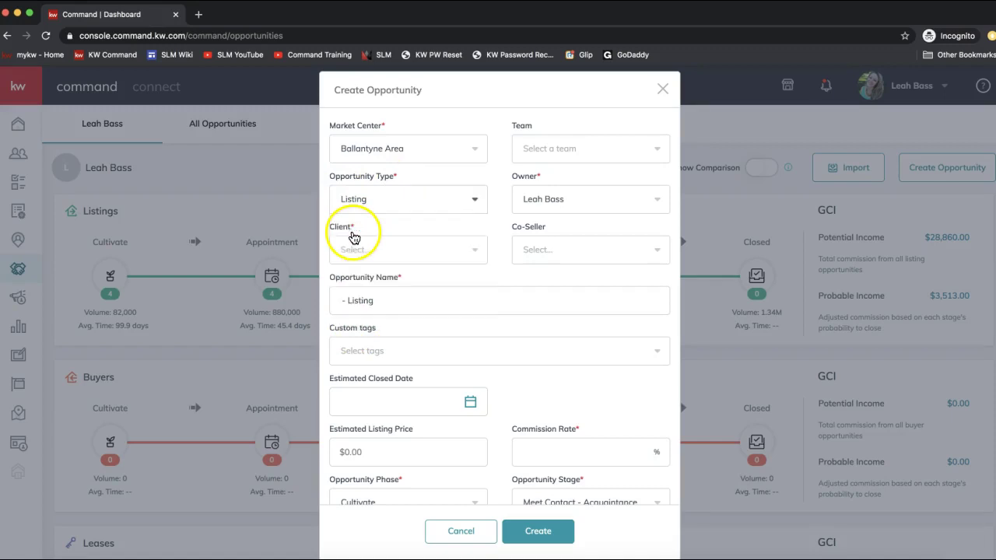
pyautogui.click(539, 201)
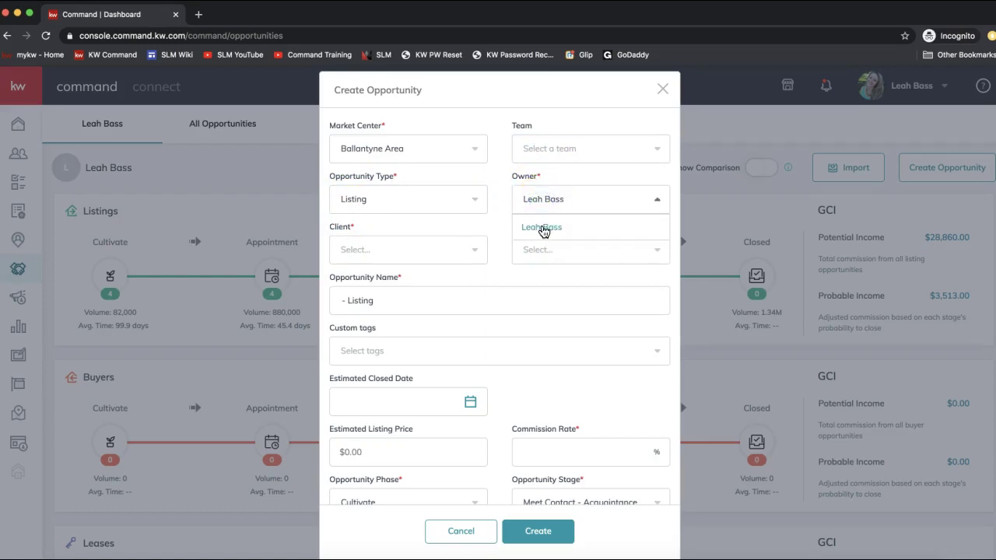
pyautogui.click(491, 226)
# - Search the Client field by the contact's name and attach the matching client
pyautogui.click(390, 252)
pyautogui.write('ross geller')
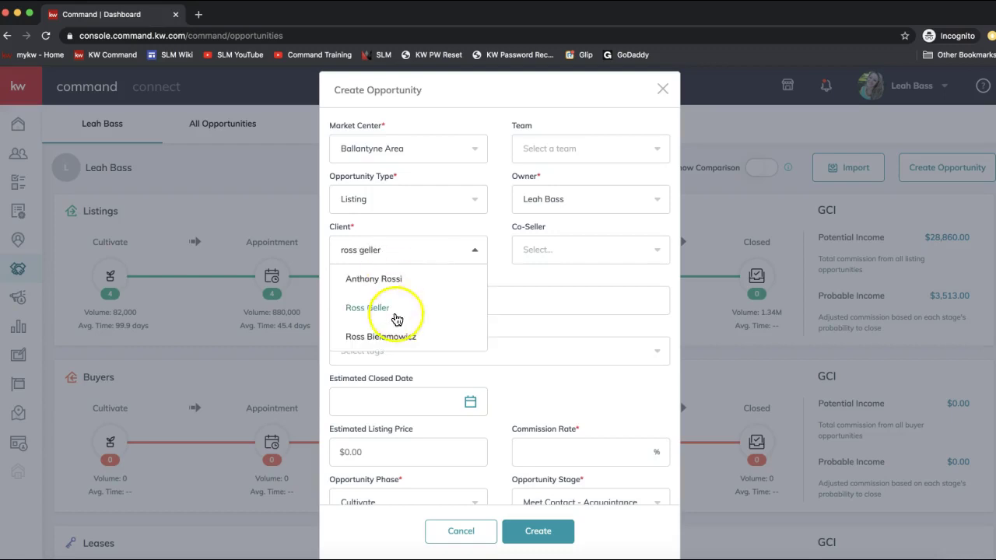
pyautogui.click(395, 316)
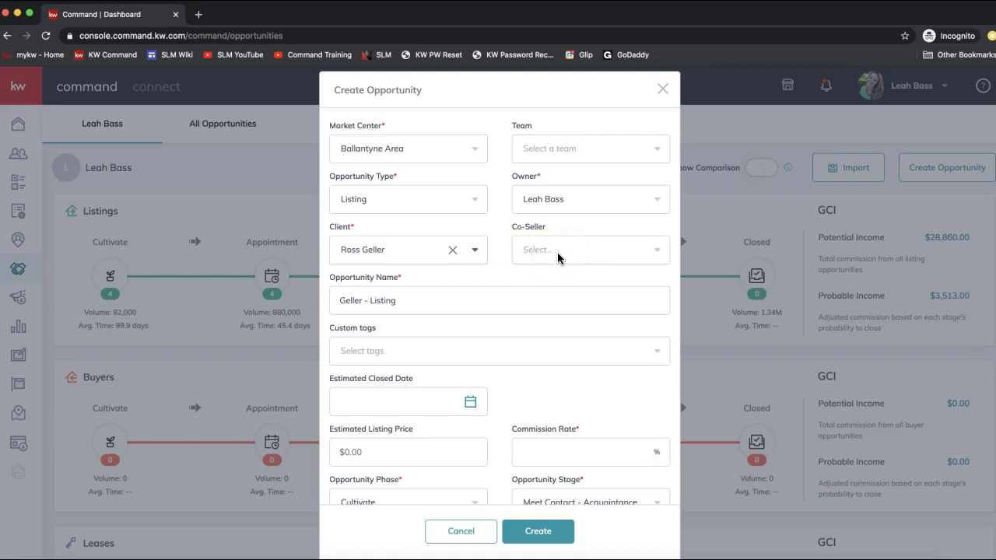
# - Extend the opportunity name so it ends with 'Listing - 123 Main Street'
pyautogui.click(432, 299)
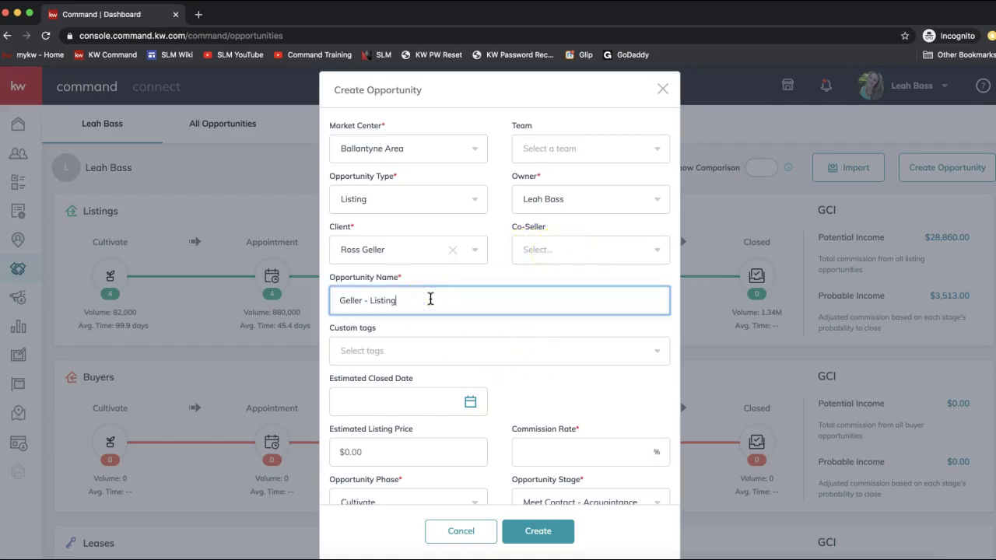
pyautogui.write('123 Main Street')
pyautogui.click(400, 301)
pyautogui.write('-')
pyautogui.click(411, 367)
pyautogui.click(392, 364)
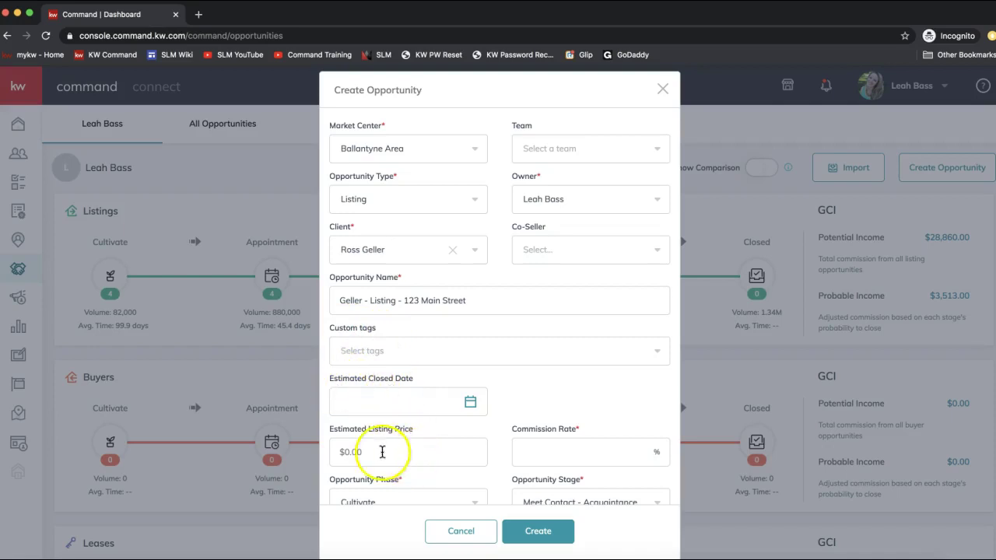
pyautogui.scroll(-1, 385, 436)
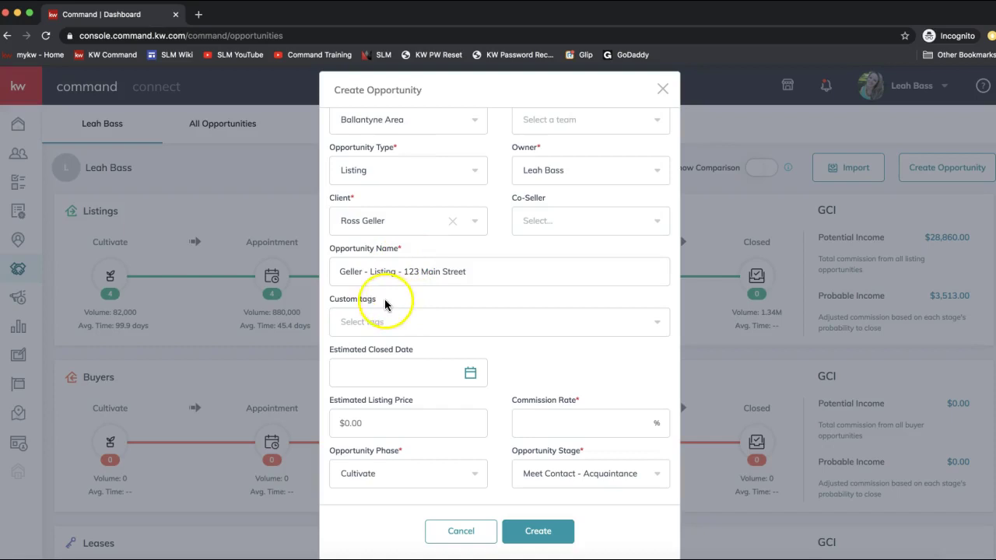
# - Enter a commission rate of 3% on the new opportunity
pyautogui.click(549, 418)
pyautogui.write('3')
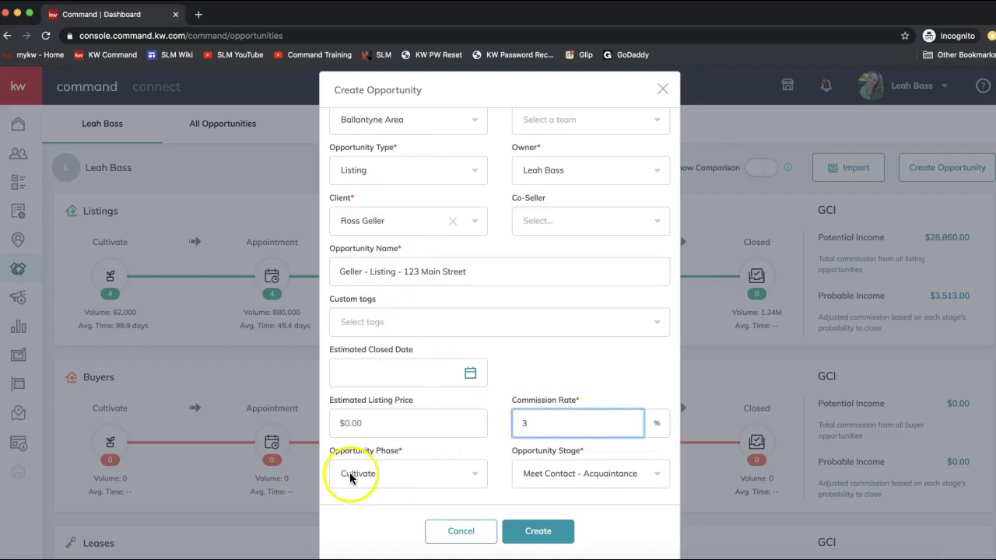
pyautogui.scroll(-1, 352, 467)
pyautogui.click(333, 444)
pyautogui.click(545, 444)
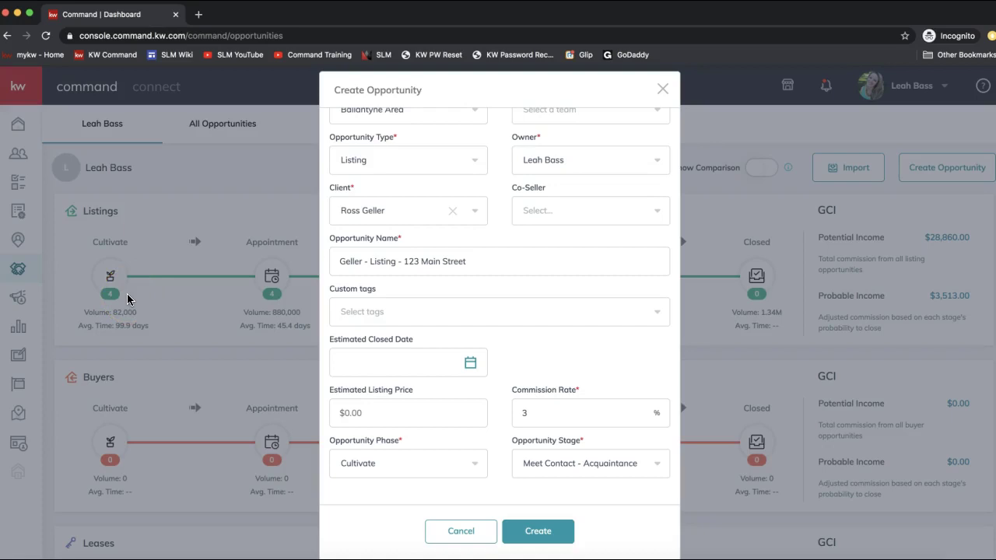
pyautogui.click(346, 463)
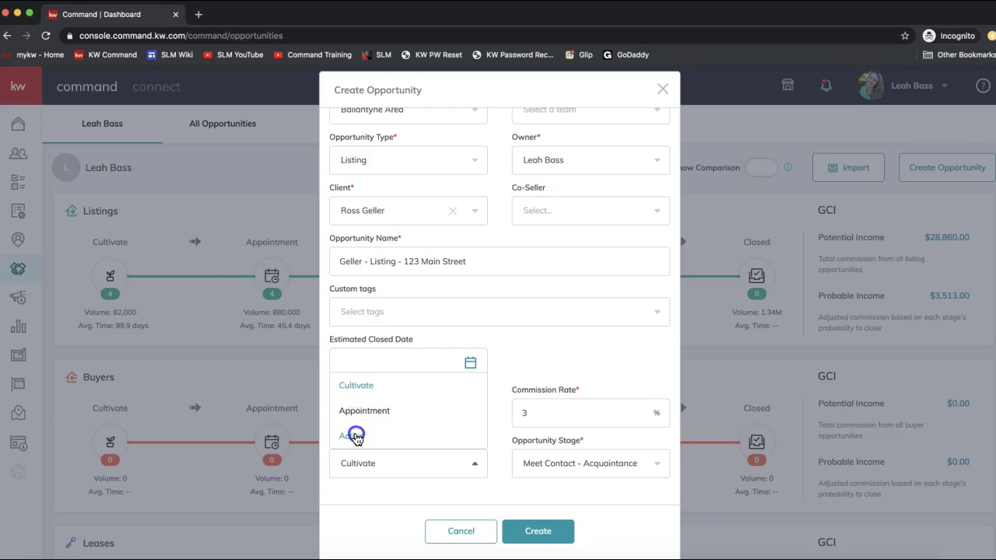
# - Choose Active as the opportunity phase and Showing as the opportunity stage
pyautogui.click(352, 433)
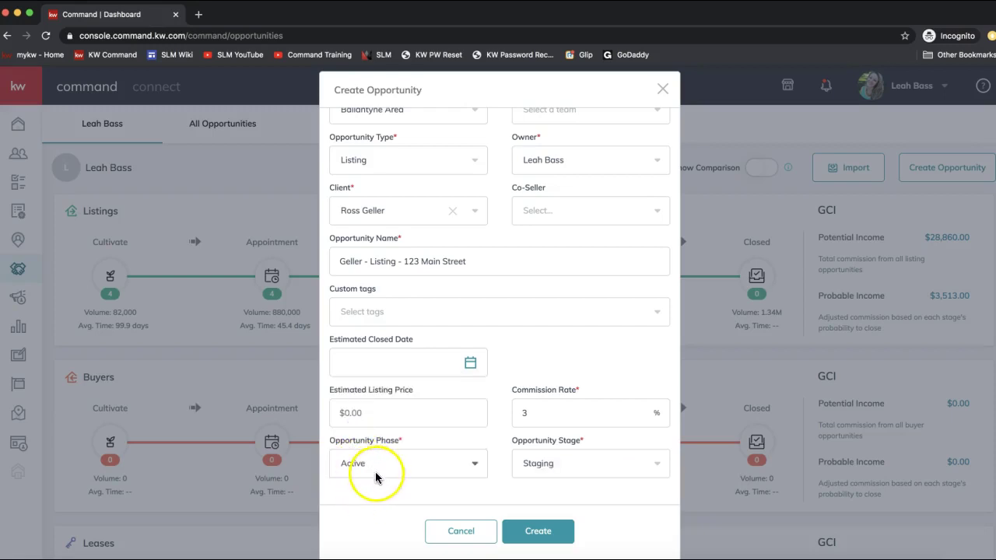
pyautogui.click(562, 467)
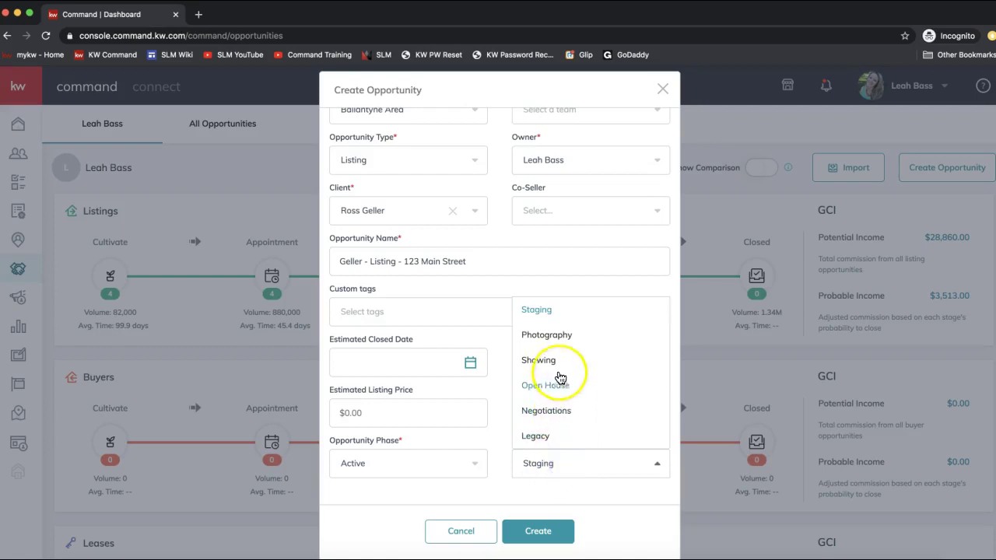
pyautogui.click(553, 492)
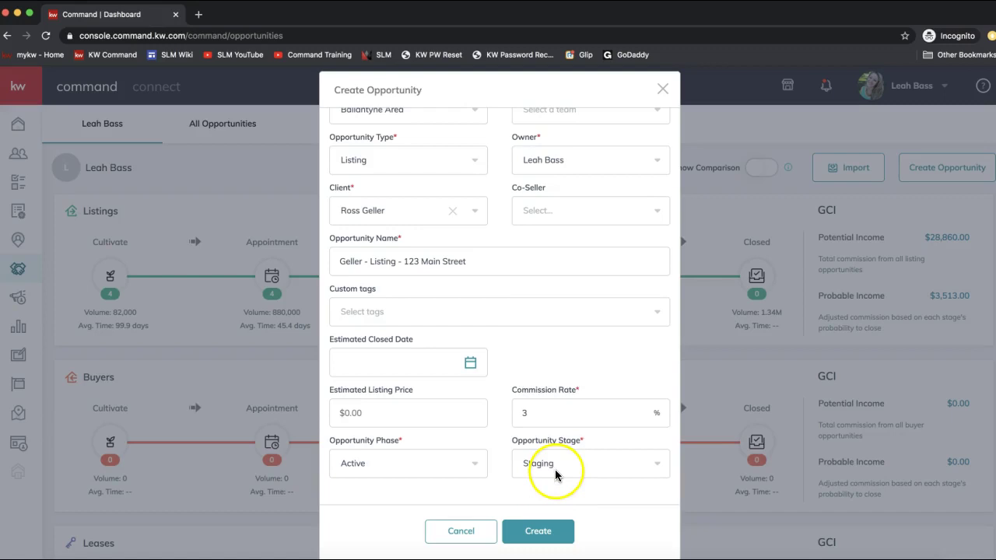
pyautogui.click(556, 471)
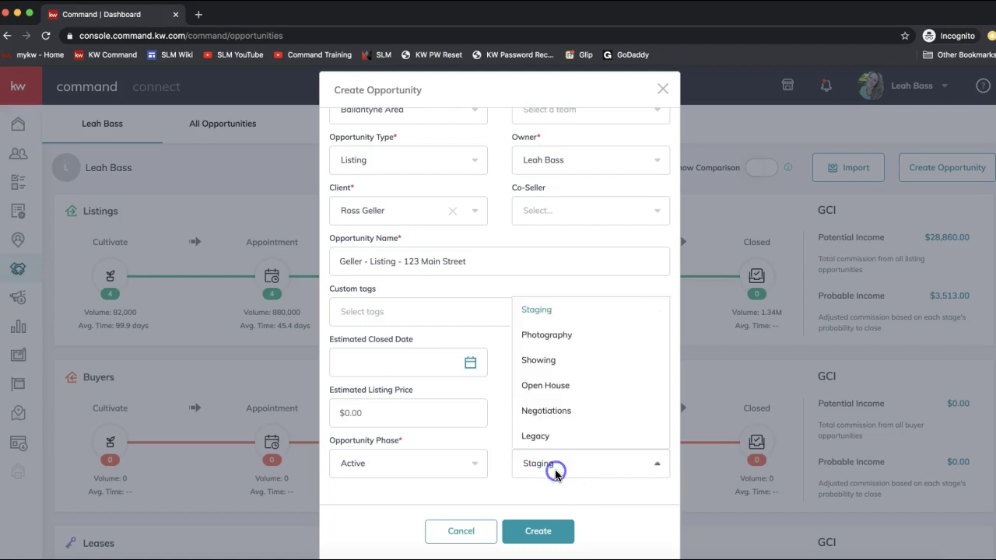
pyautogui.click(561, 370)
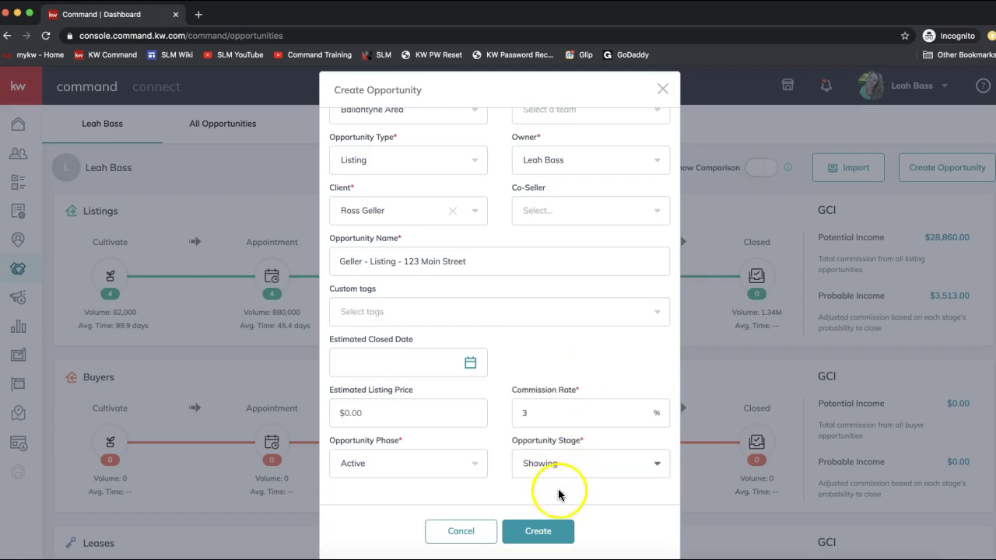
pyautogui.click(537, 534)
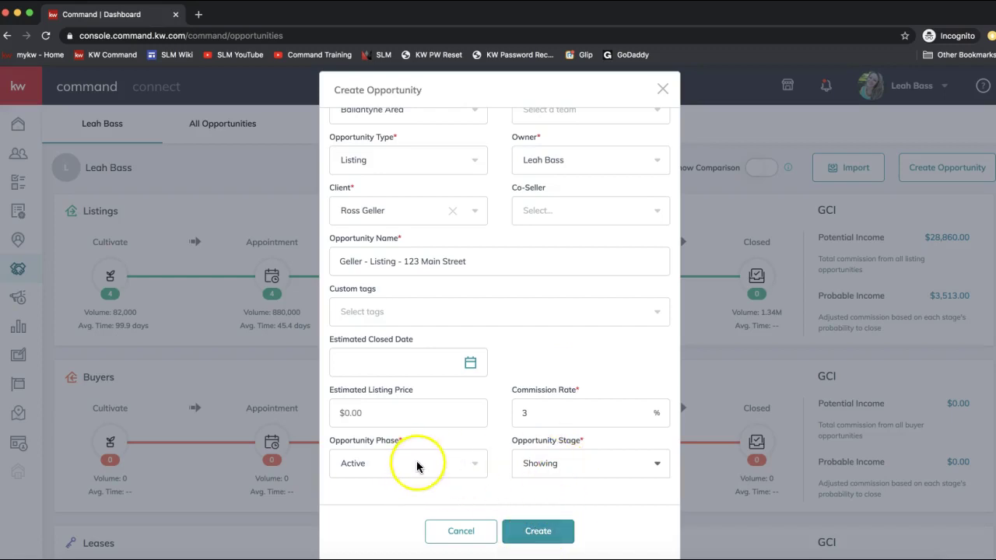
pyautogui.scroll(1, 547, 477)
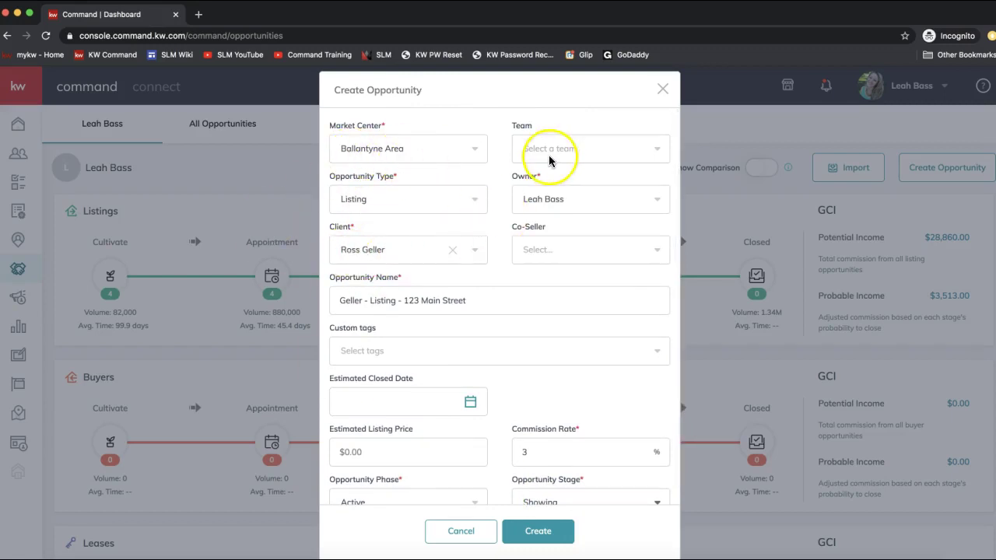
pyautogui.scroll(-1, 556, 355)
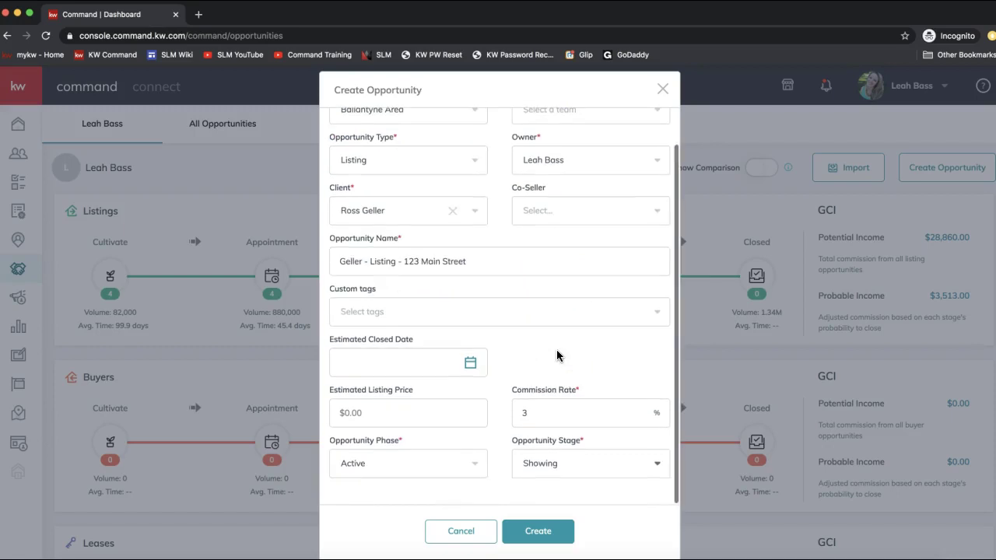
# - Save the new Listing opportunity and go to its Documents page
pyautogui.click(548, 534)
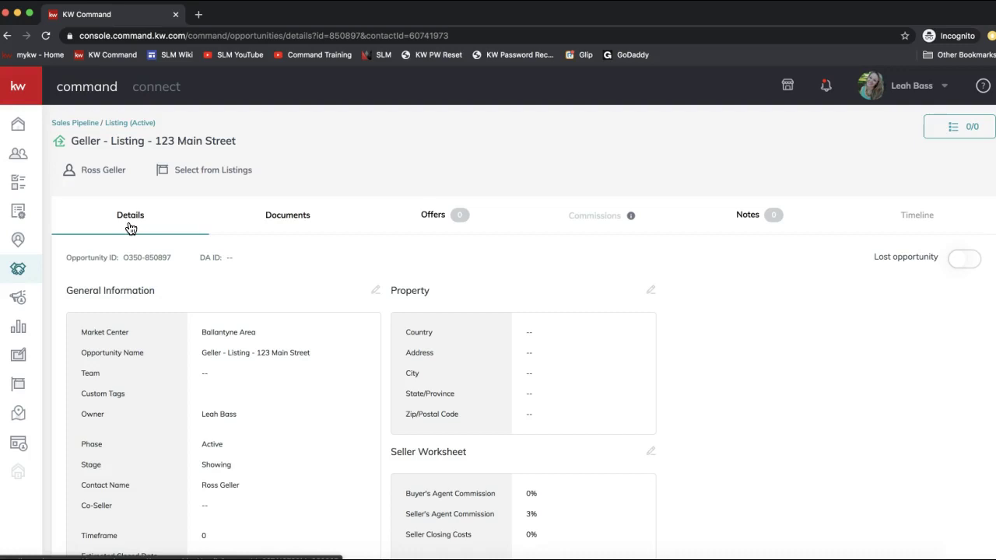
pyautogui.click(295, 223)
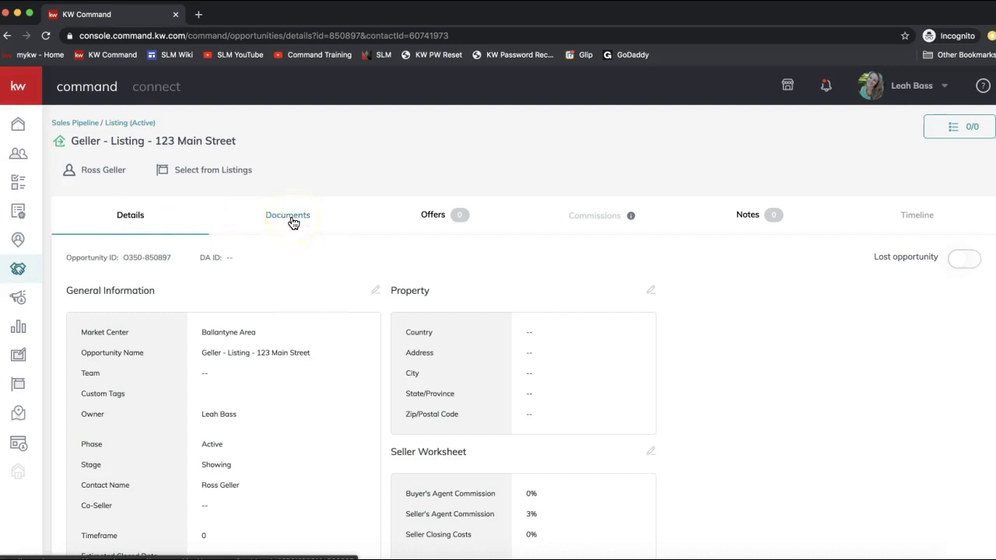
pyautogui.click(293, 223)
pyautogui.click(145, 231)
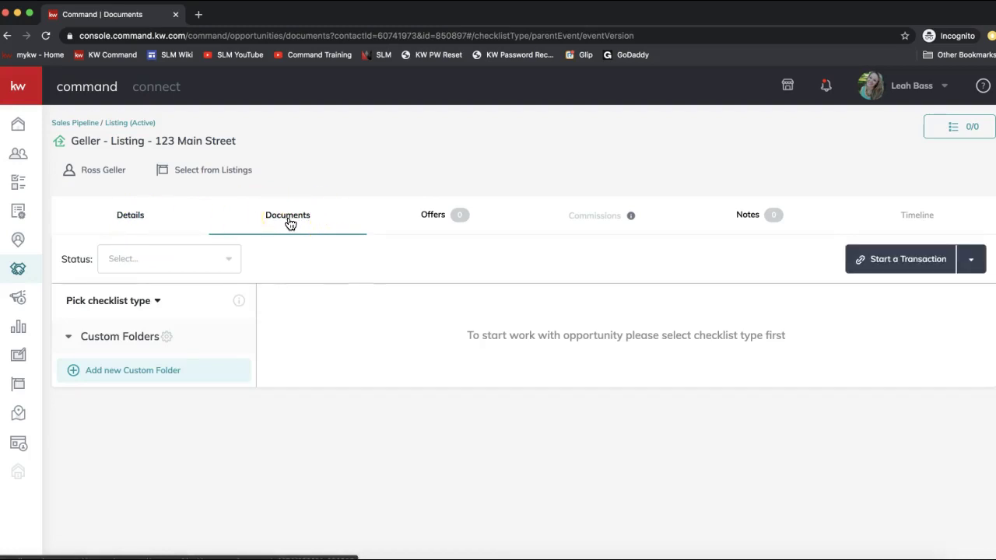
# - Show the Start a Transaction options, DocuSign and Dotloop, for the 123 Main Street listing
pyautogui.click(268, 222)
pyautogui.click(294, 224)
pyautogui.click(290, 218)
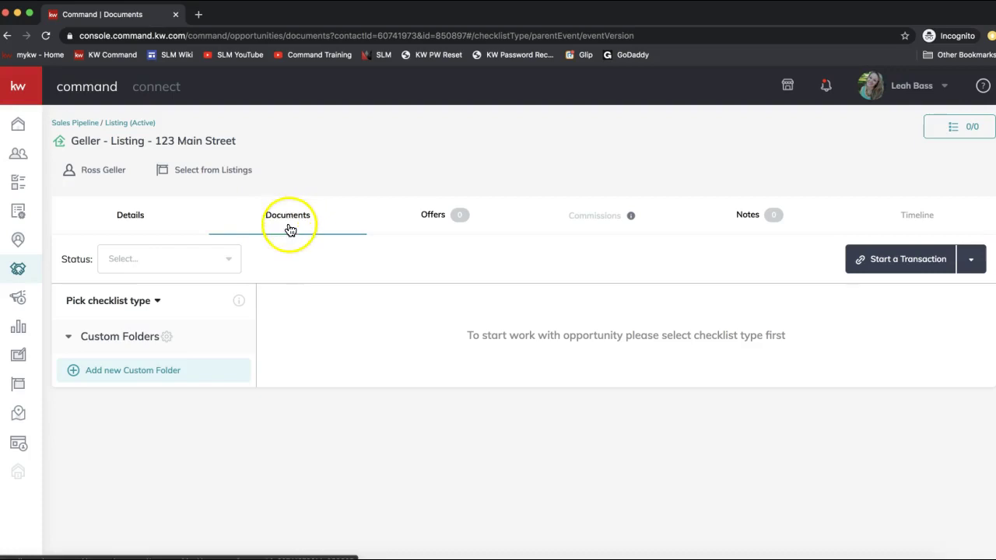
pyautogui.click(891, 263)
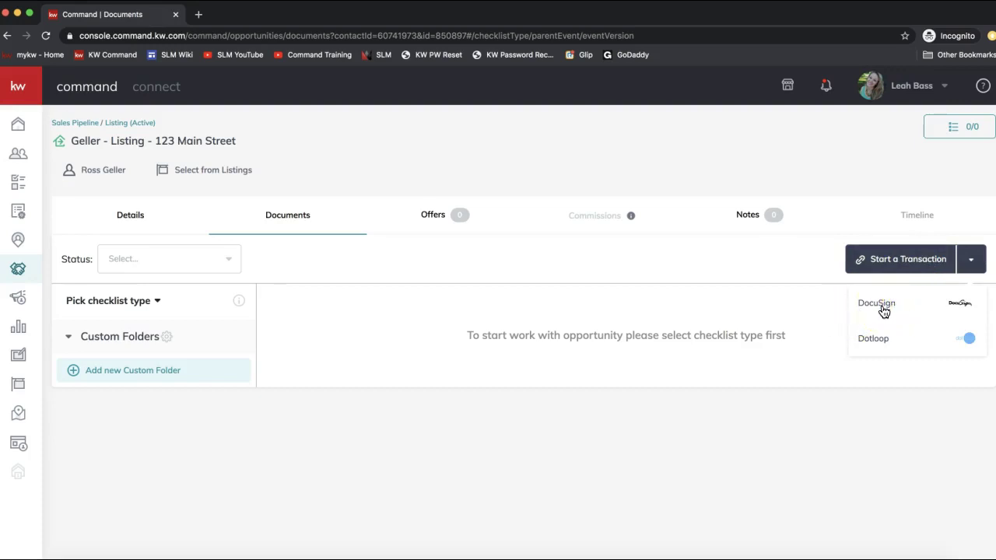
# - Start the 123 Main Street listing transaction in DocuSign Rooms and sign in with the account e-mail and password
pyautogui.click(884, 309)
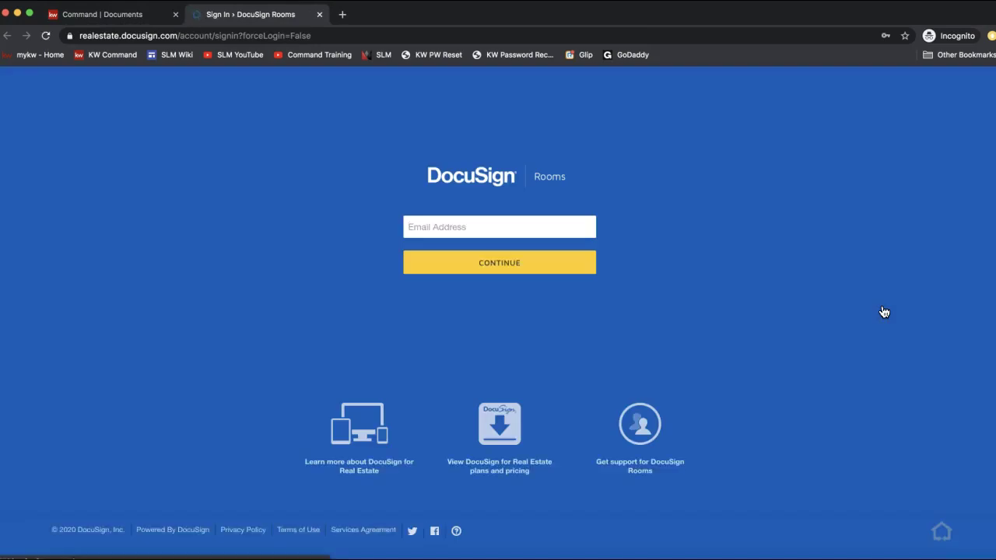
pyautogui.click(534, 224)
pyautogui.click(516, 267)
pyautogui.click(441, 270)
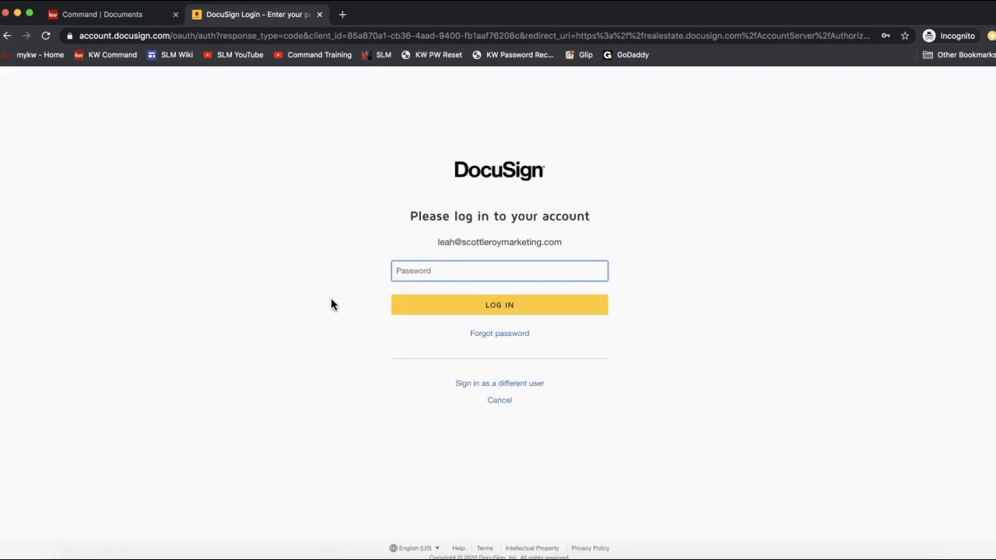
pyautogui.write('•••••••••')
pyautogui.press('Return')
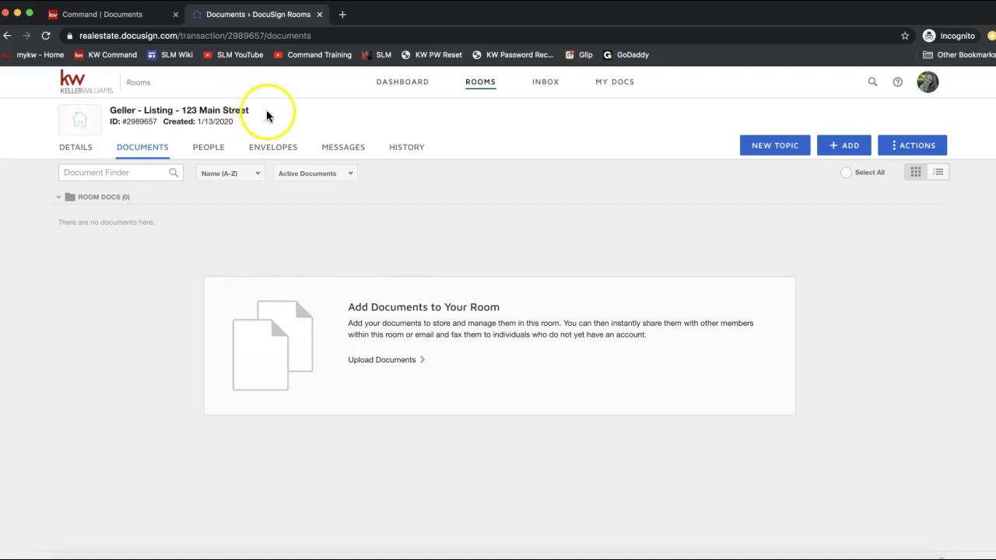
pyautogui.click(113, 117)
pyautogui.tripleClick(111, 115)
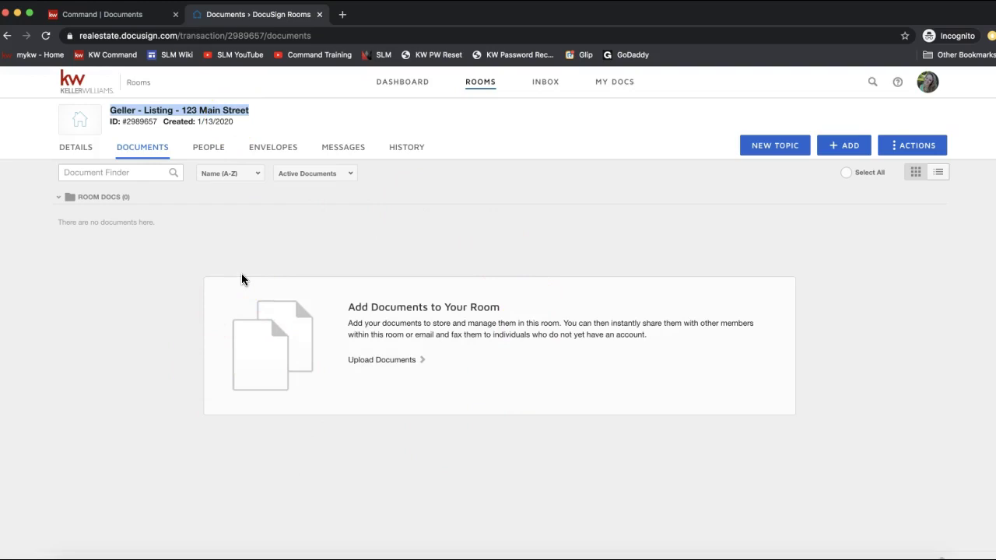
pyautogui.click(299, 305)
pyautogui.click(213, 126)
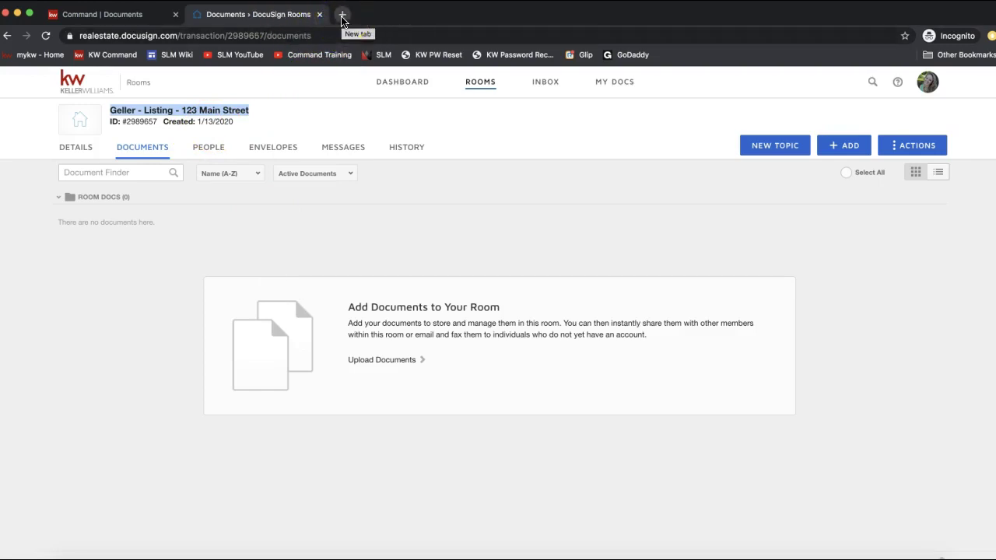
# - Open dotloop.com in a new tab and sign in with the saved login
pyautogui.click(342, 17)
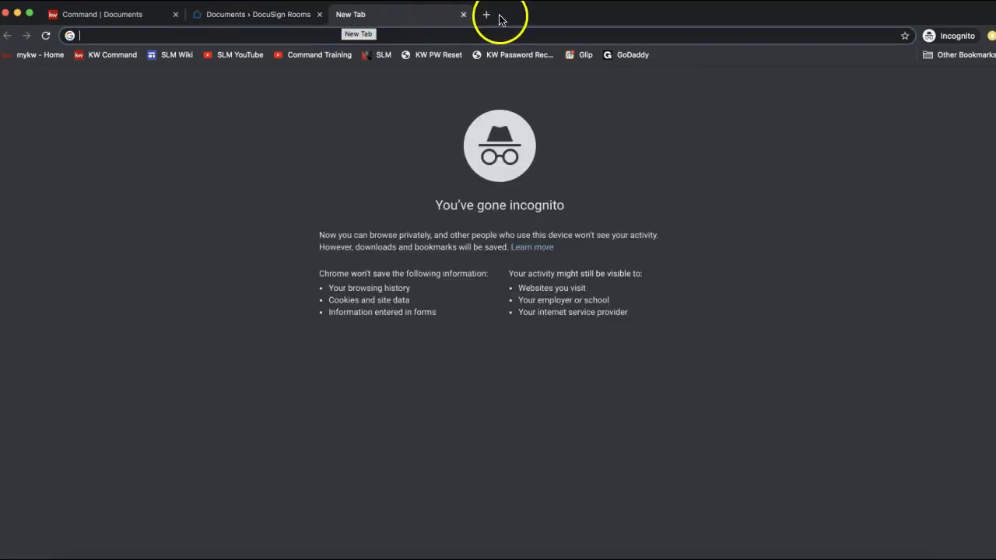
pyautogui.write('dot')
pyautogui.press('Return')
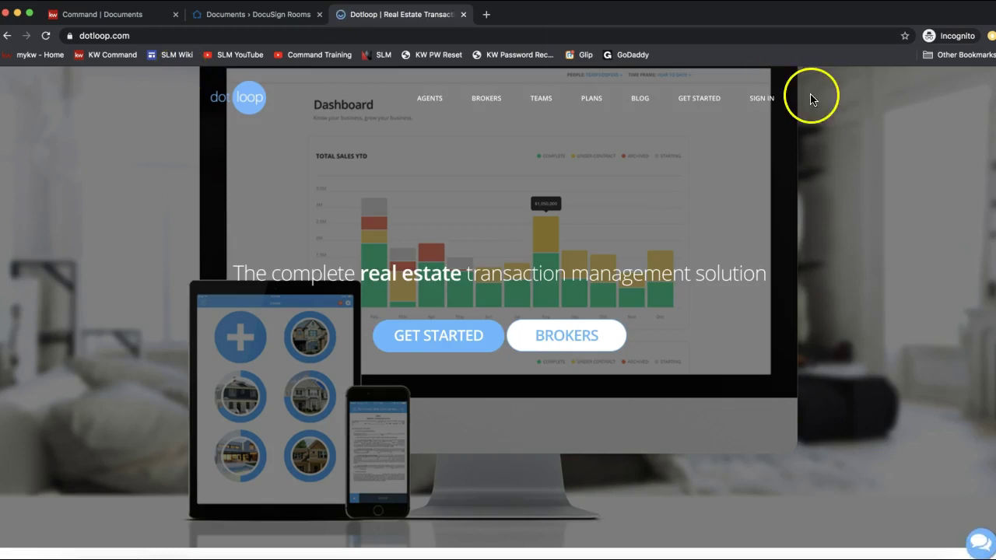
pyautogui.click(761, 99)
pyautogui.click(488, 238)
pyautogui.write('leah')
pyautogui.click(487, 283)
pyautogui.click(465, 350)
pyautogui.click(438, 246)
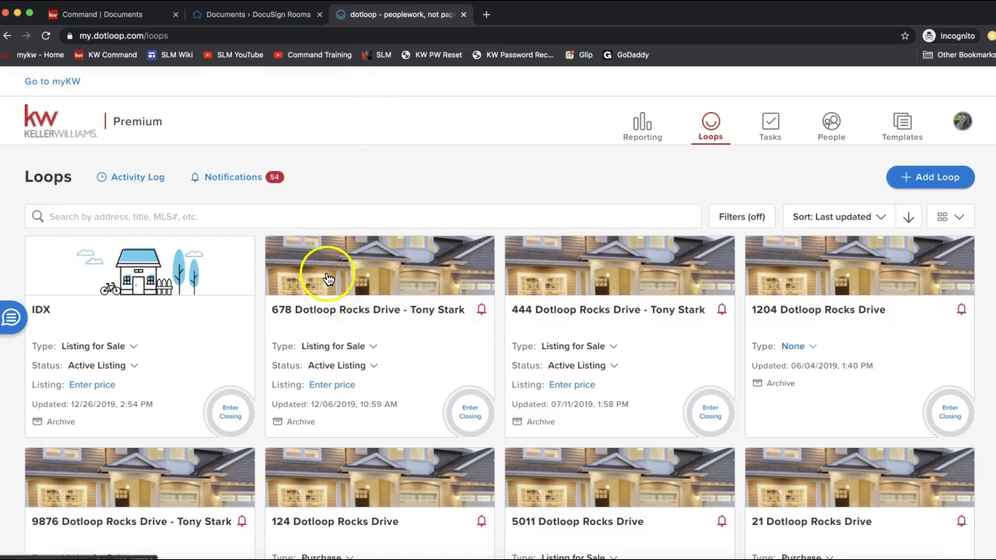
# - Open the 678 Dotloop Rocks Drive loop and review its six documents
pyautogui.click(328, 277)
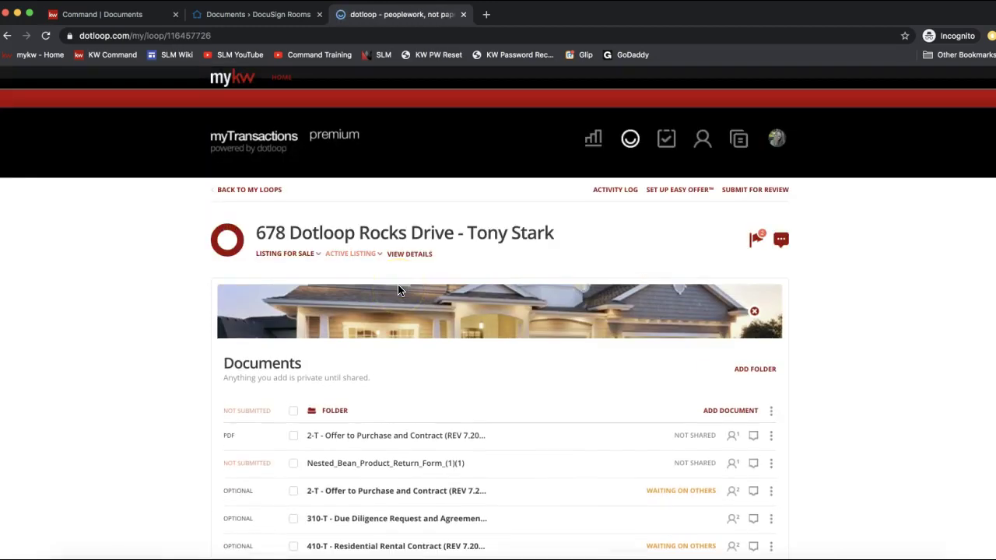
pyautogui.scroll(-5, 363, 241)
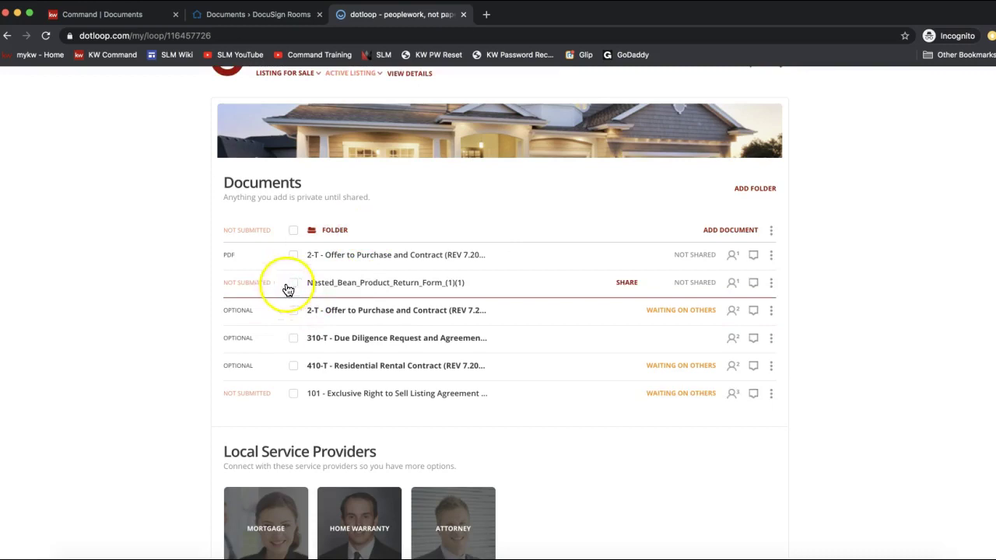
pyautogui.scroll(1, 327, 292)
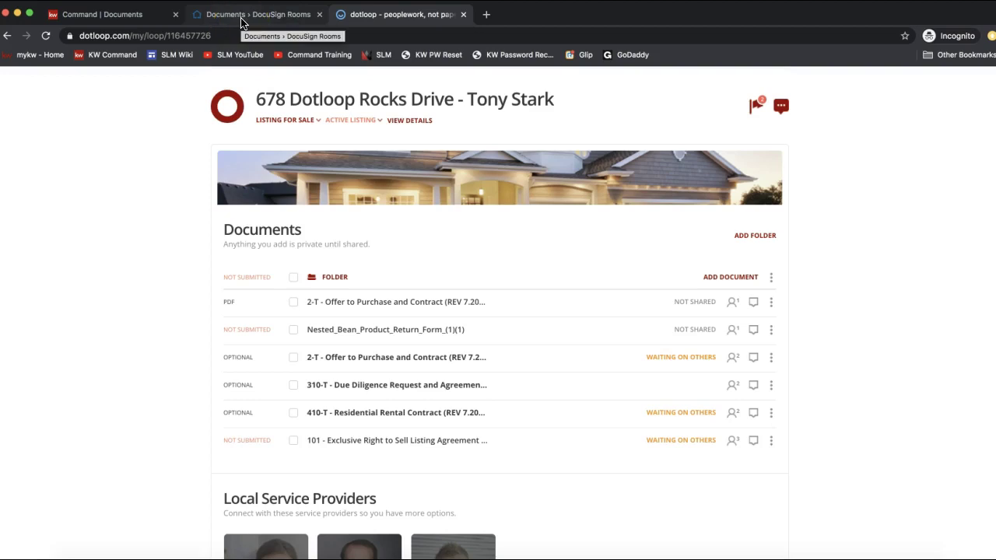
# - Download the 2-T Offer to Purchase document as a PDF
pyautogui.click(294, 305)
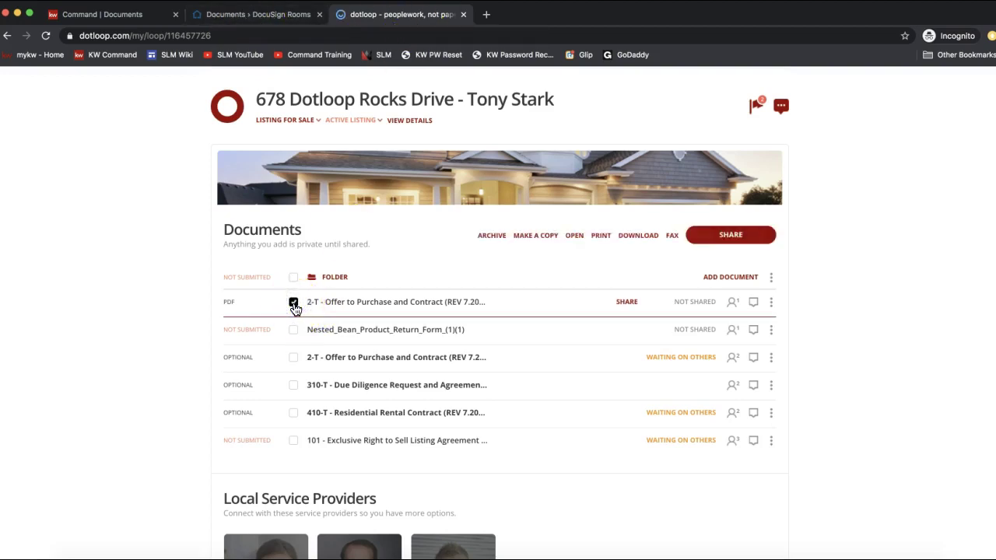
pyautogui.click(661, 251)
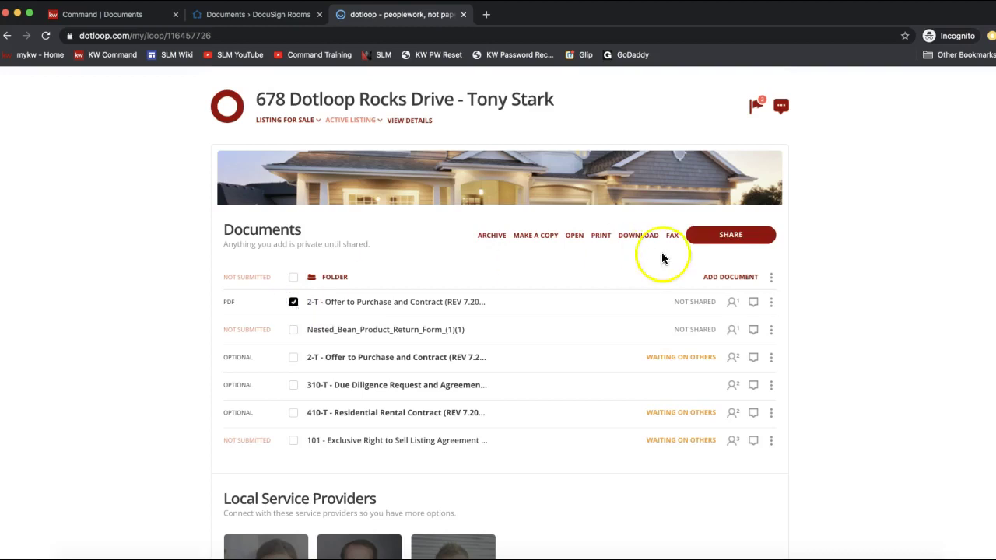
pyautogui.click(294, 309)
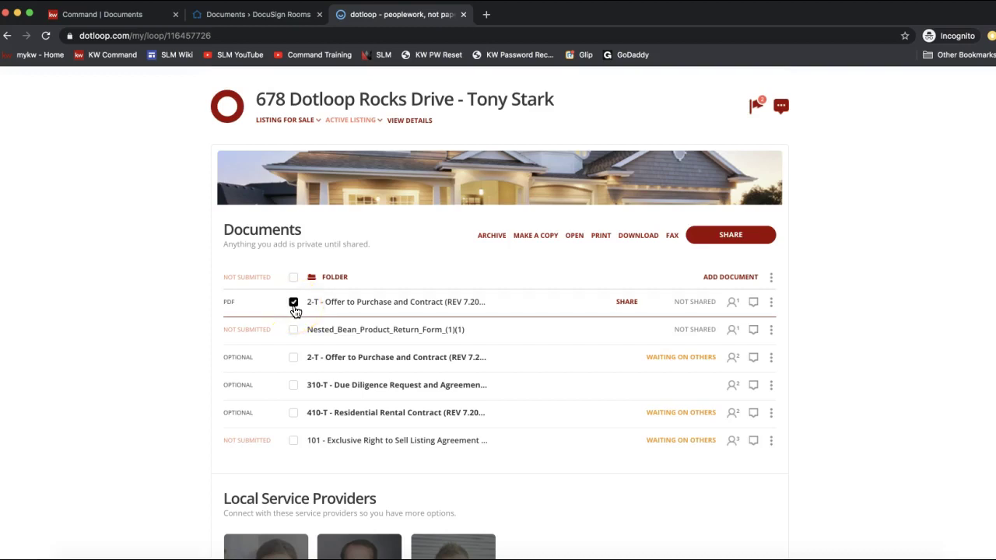
pyautogui.click(636, 237)
pyautogui.click(619, 369)
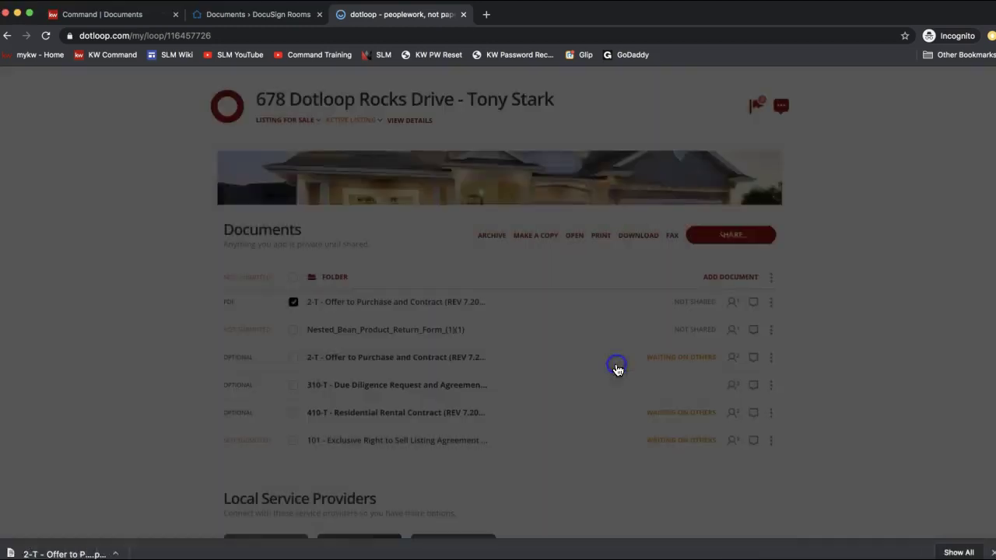
# - Download all six loop documents as one combined PDF and return to the DocuSign room
pyautogui.click(294, 277)
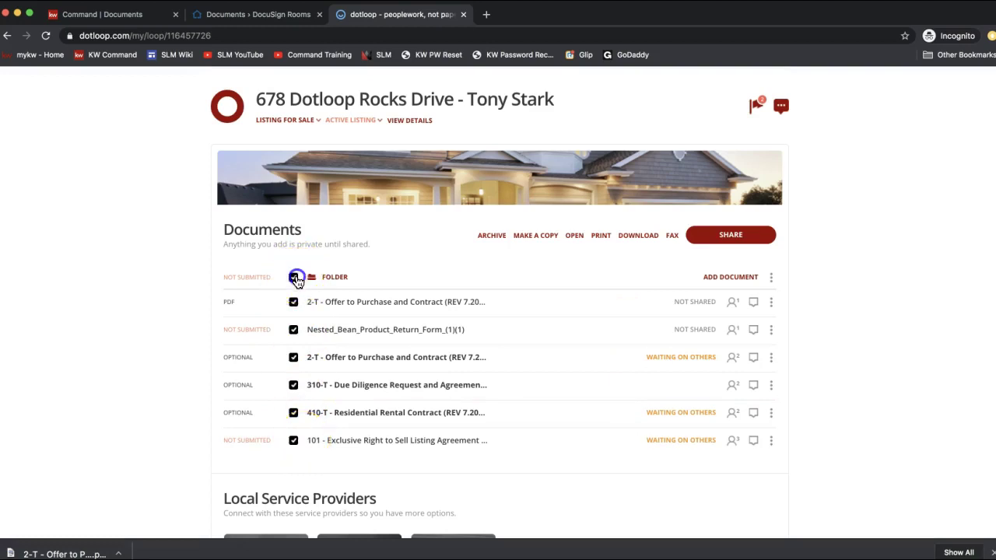
pyautogui.click(293, 277)
pyautogui.click(293, 278)
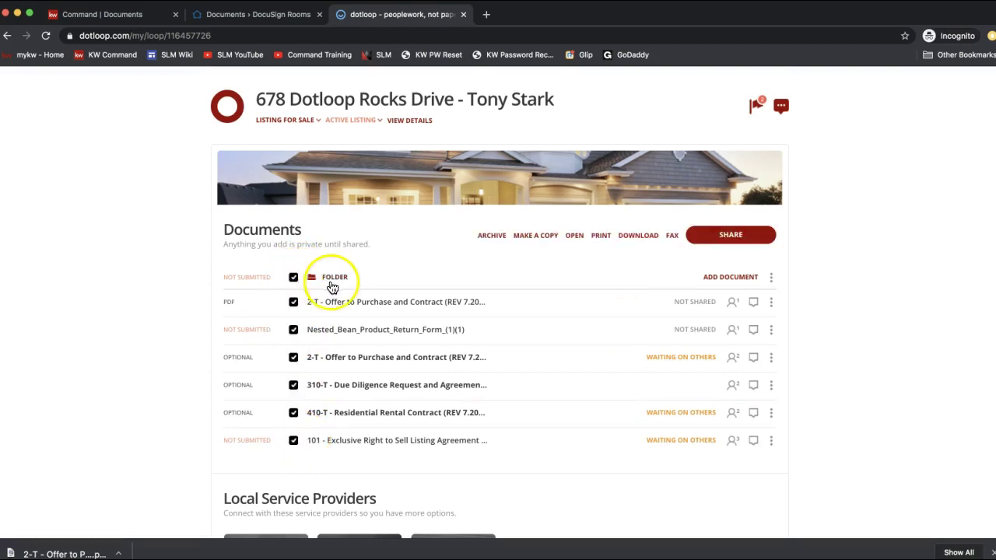
pyautogui.click(636, 241)
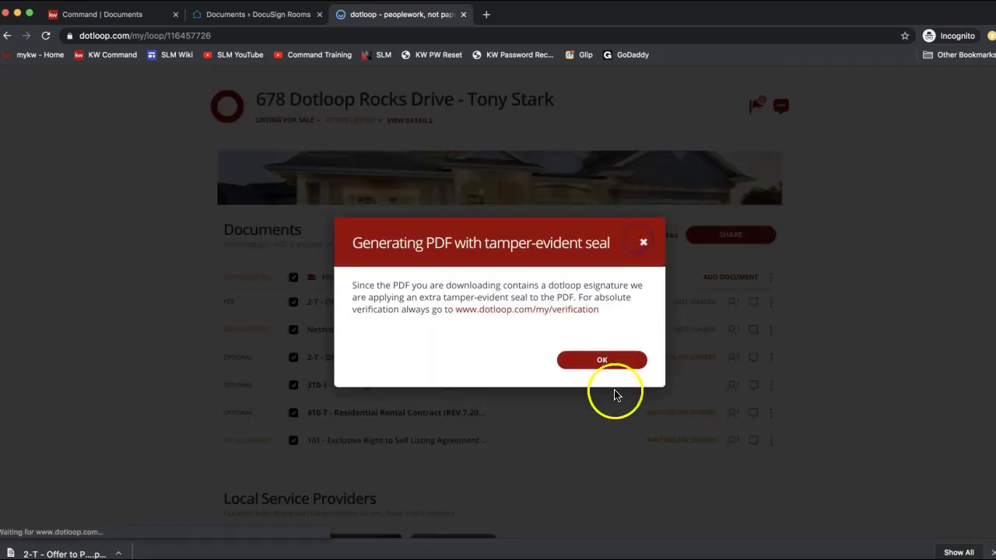
pyautogui.click(600, 361)
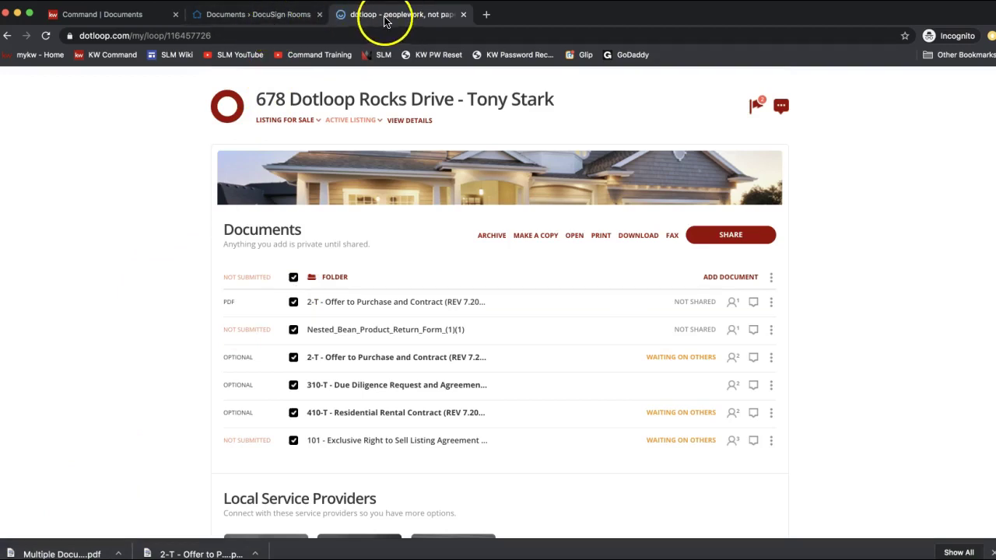
pyautogui.click(272, 17)
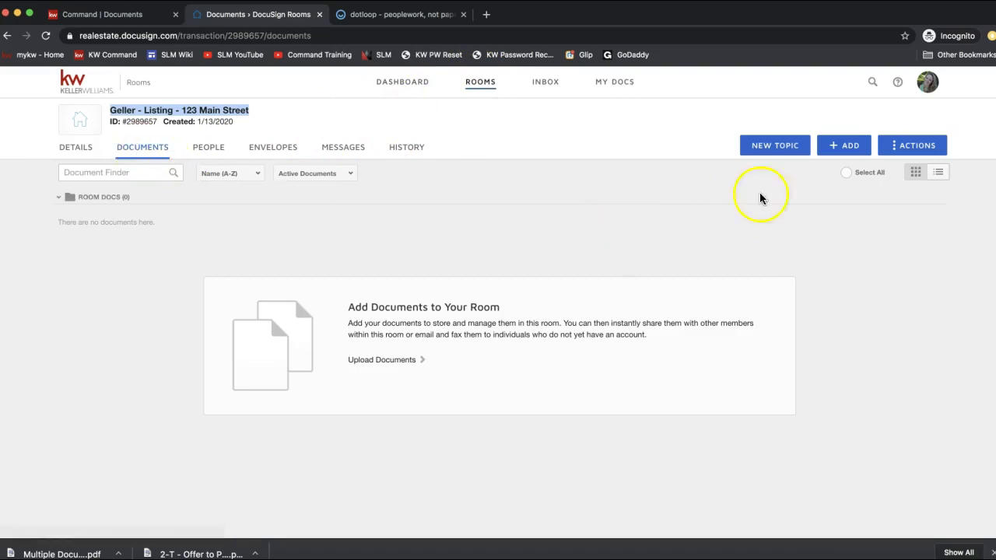
# - Upload Multiple Documents (5).pdf and the 2-T Offer to Purchase PDF from the computer into the room
pyautogui.click(847, 153)
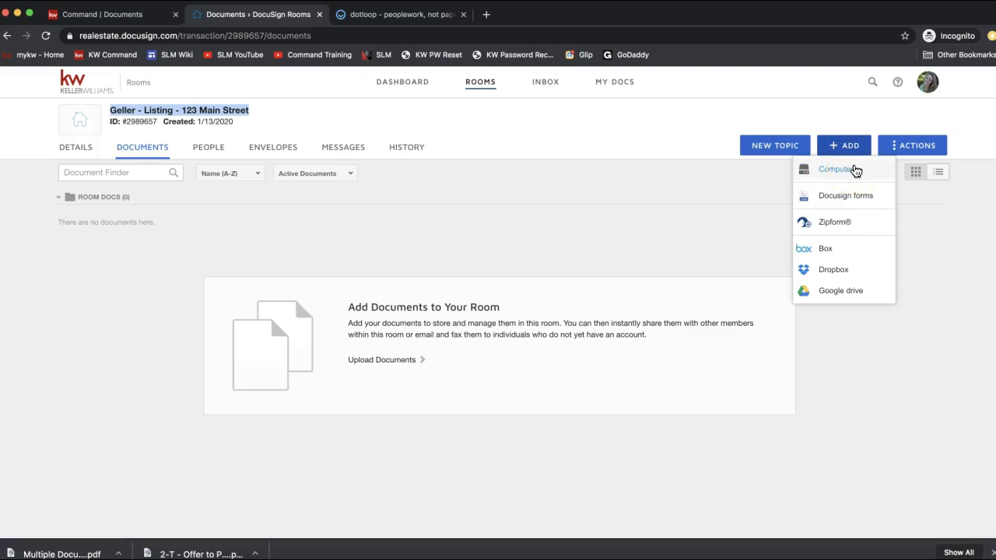
pyautogui.click(855, 170)
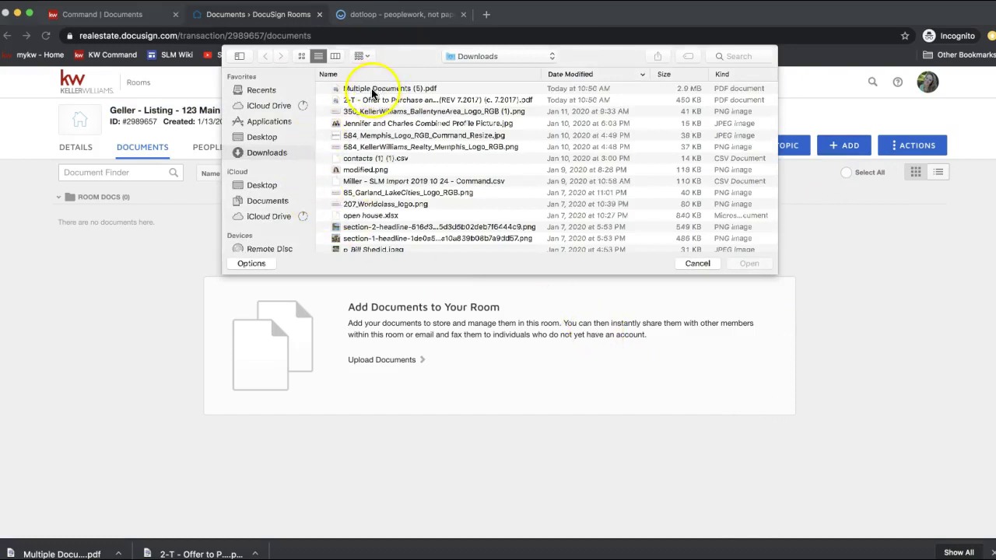
pyautogui.click(365, 91)
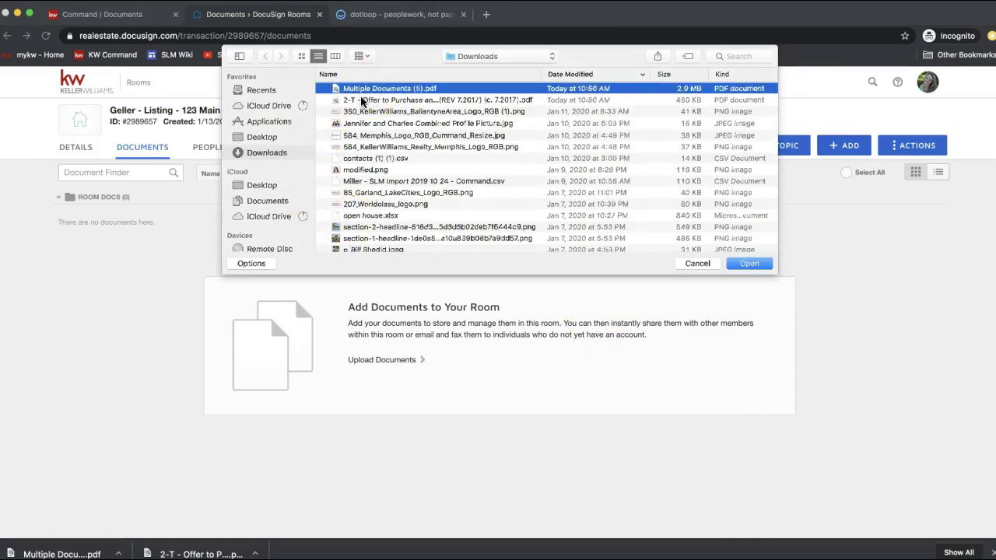
pyautogui.keyDown('super'); pyautogui.click(362, 100); pyautogui.keyUp('super')
pyautogui.doubleClick(362, 100)
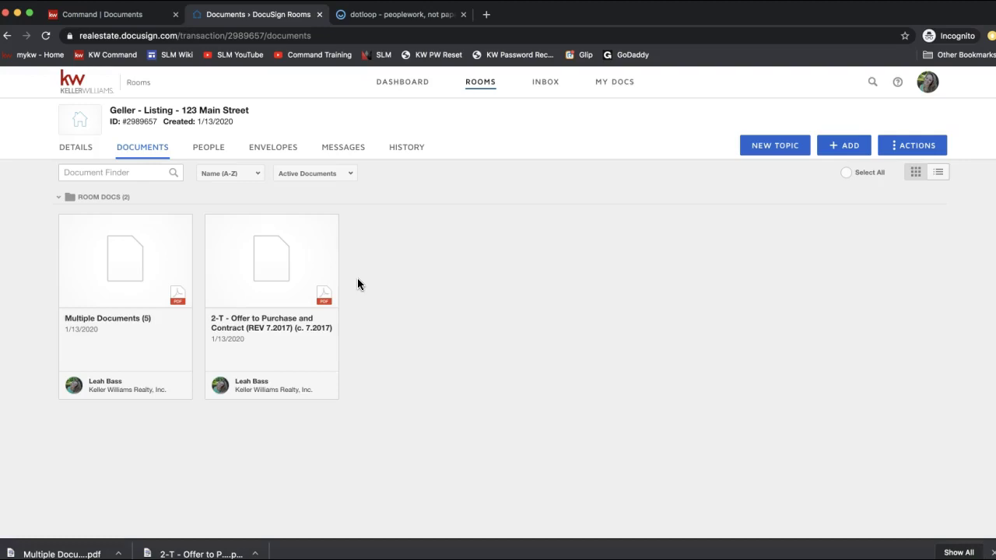
# - Return to the KW Command listing opportunity, then open the Opportunities pipeline from the sidebar
pyautogui.click(138, 14)
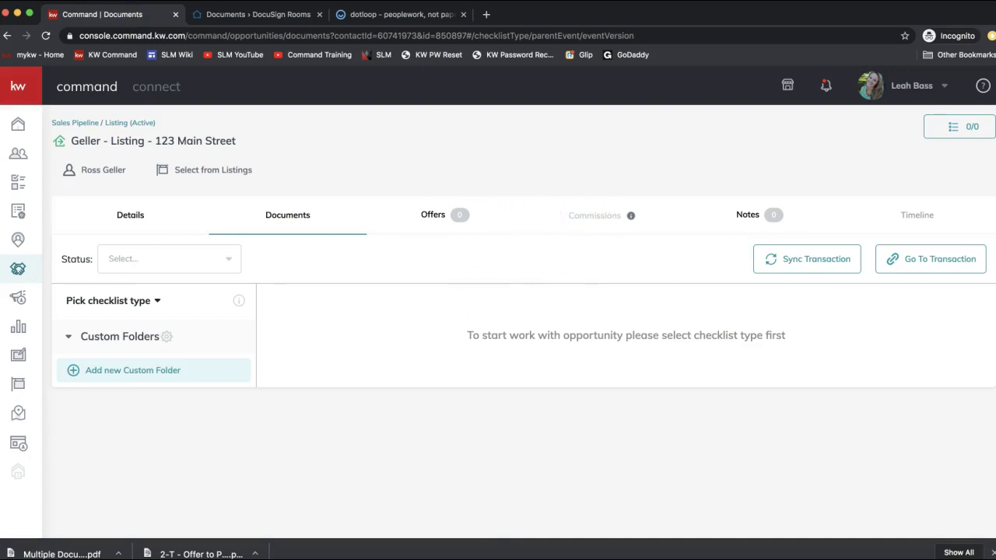
pyautogui.click(78, 17)
pyautogui.click(19, 272)
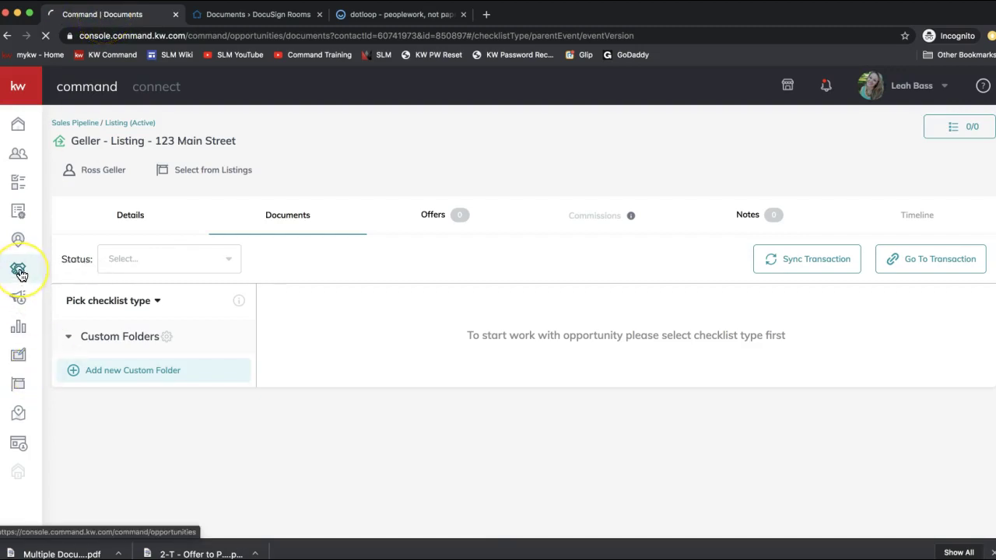